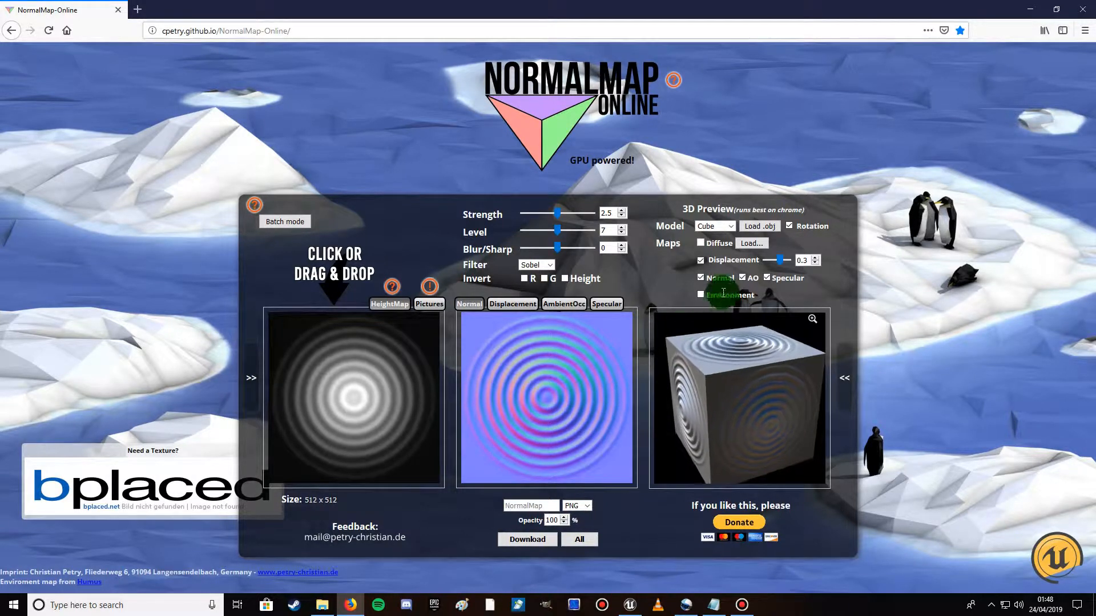
Load BrickWall1.png from the Displacement Tutorial Assets folder as the height map
left_click(748, 250)
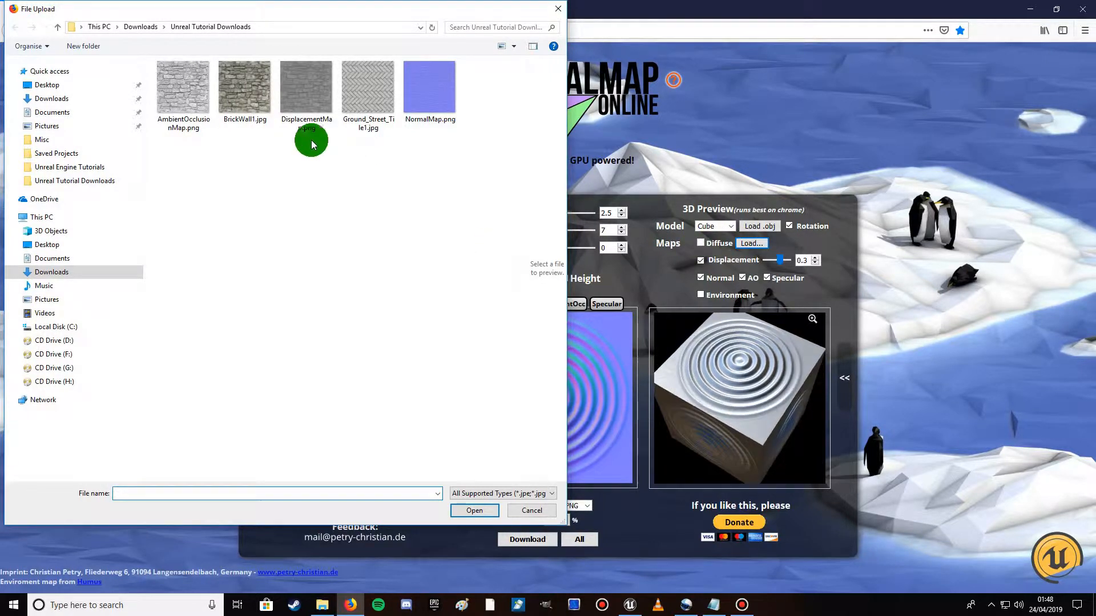
left_click(558, 9)
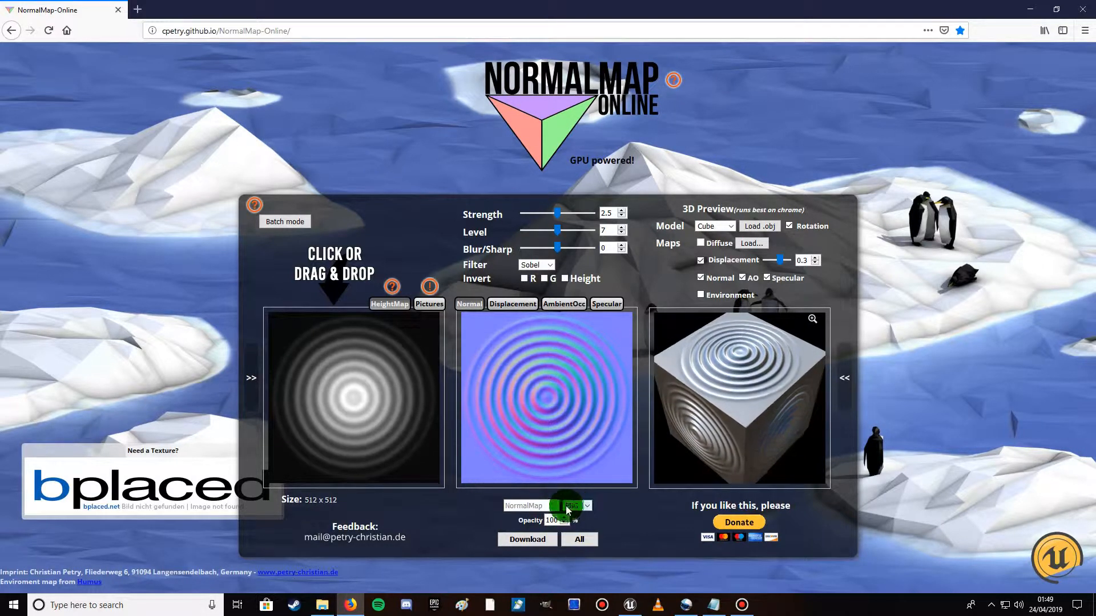
left_click(322, 605)
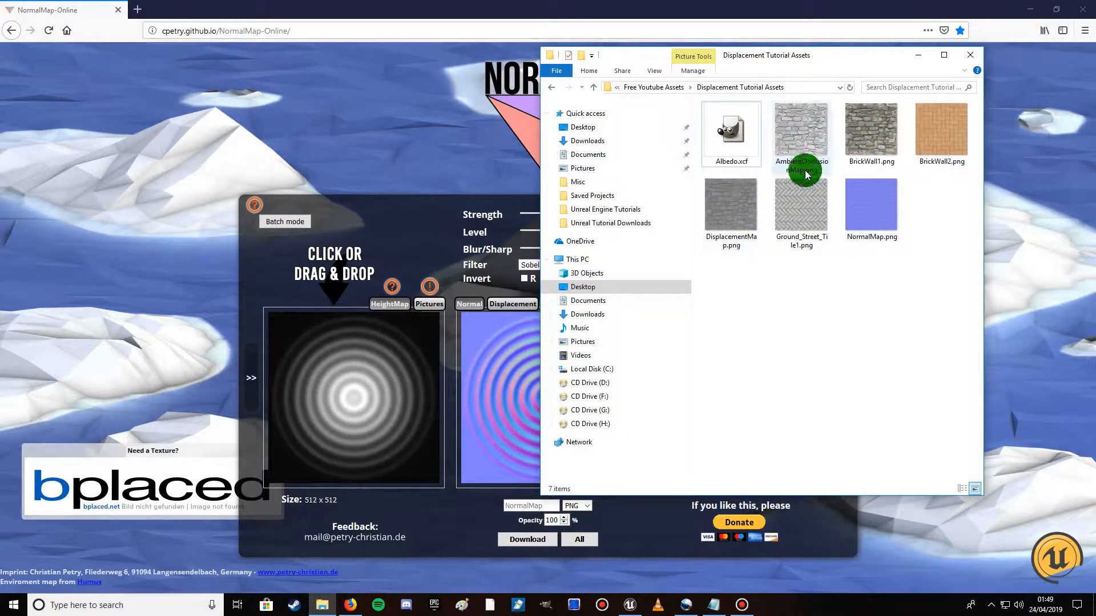
left_click_drag(784, 64, 920, 75)
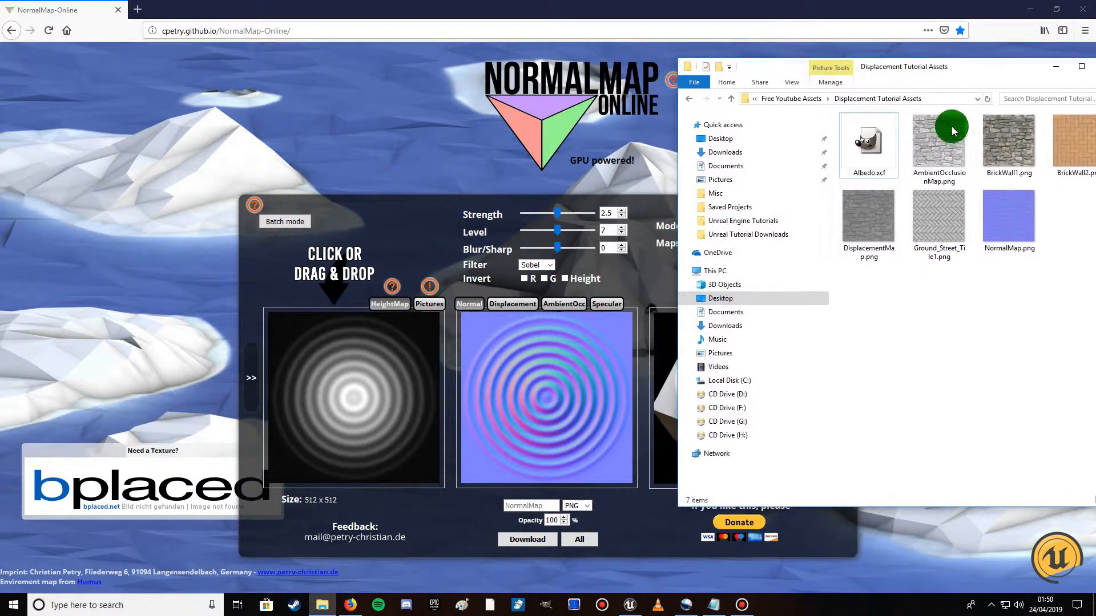
left_click_drag(1008, 134, 515, 392)
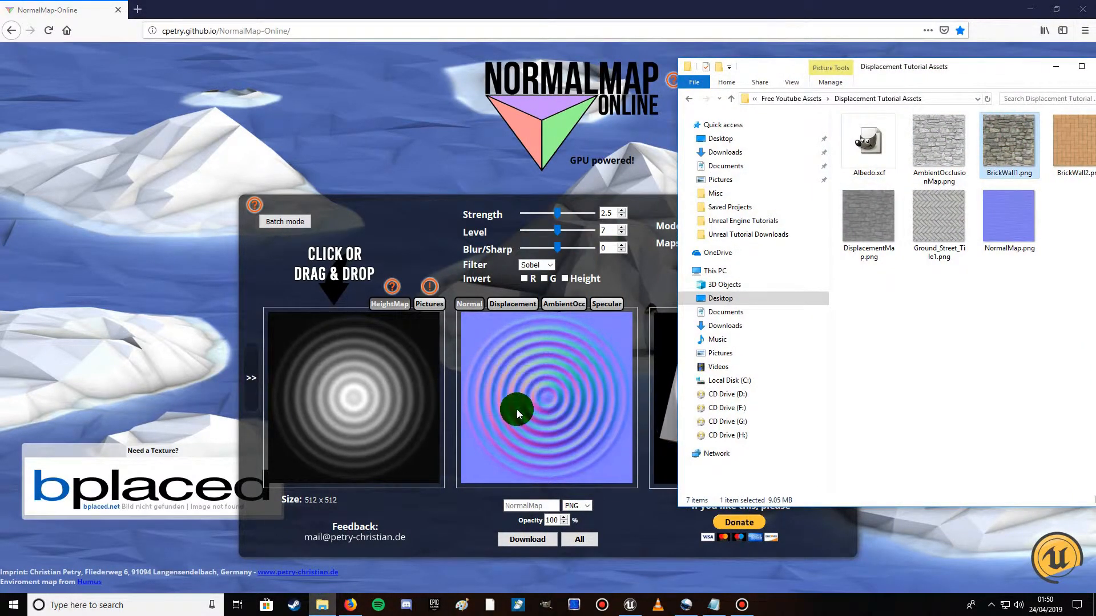
left_click(1054, 69)
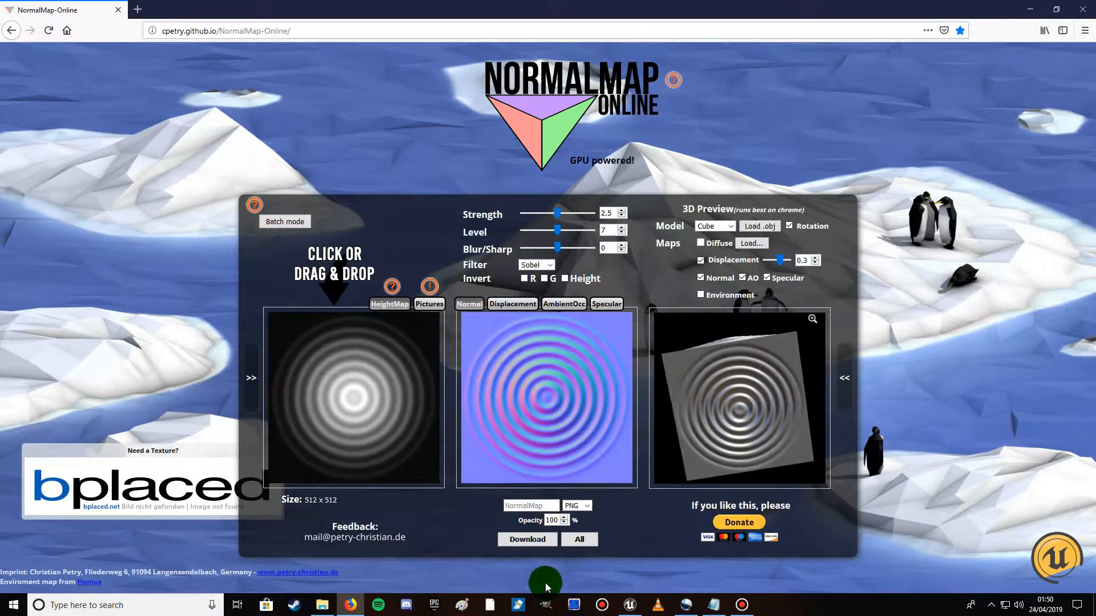
left_click(322, 603)
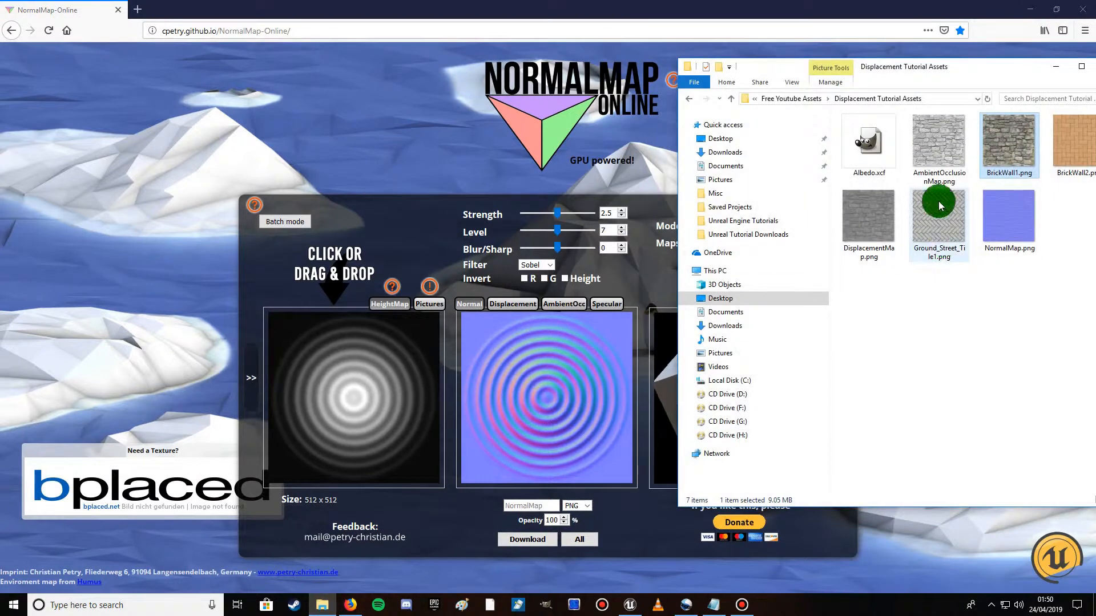
left_click_drag(1019, 142, 354, 407)
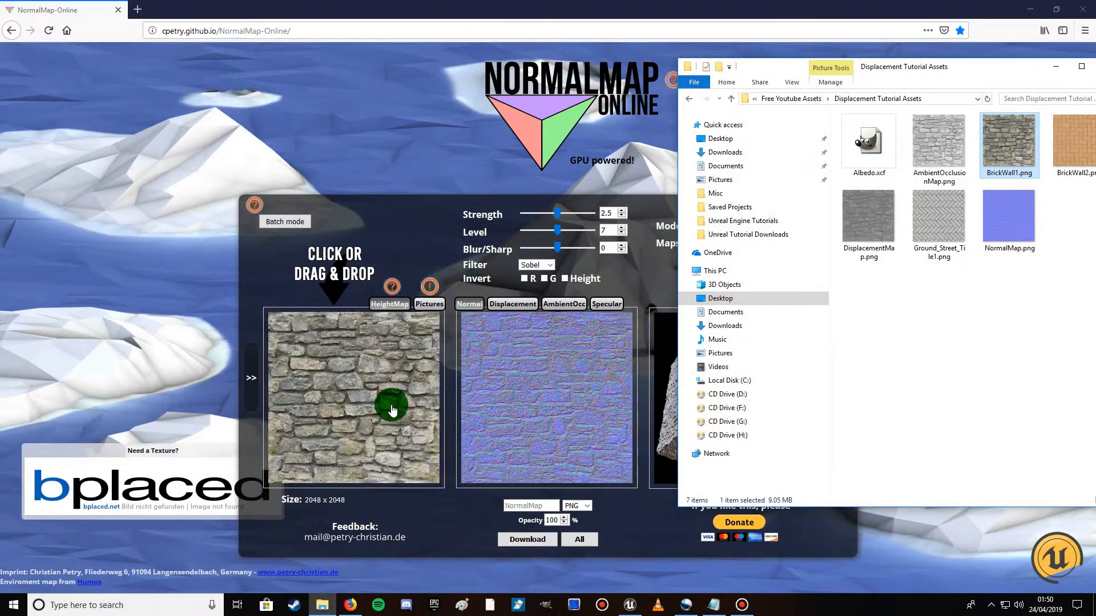
left_click(1050, 69)
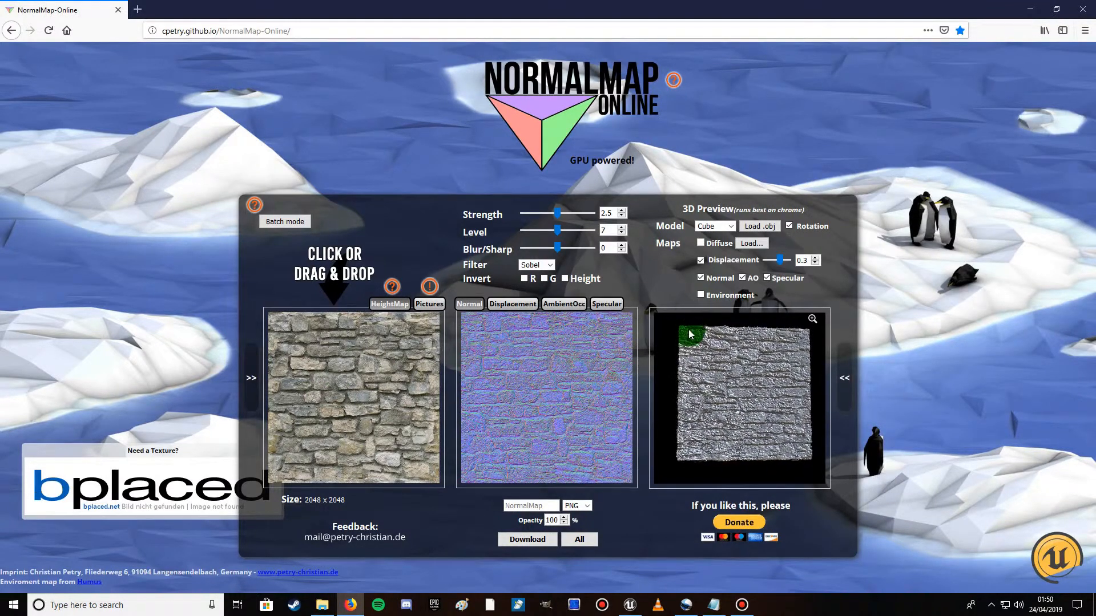
Limit the 3D preview to the normal map by disabling displacement, AO and specular
left_click(701, 278)
left_click(731, 279)
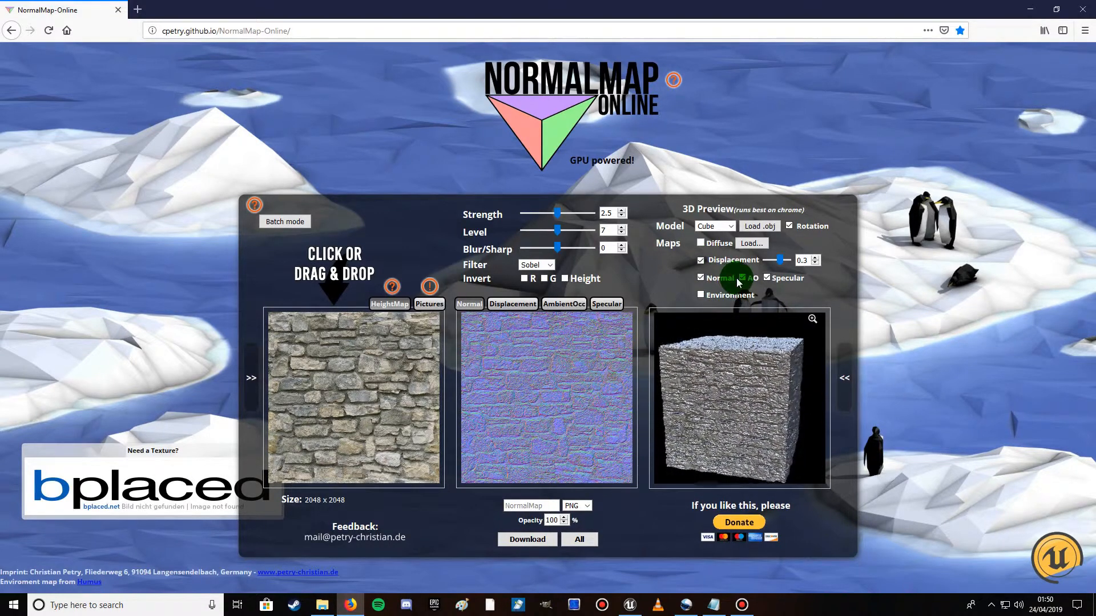
left_click(768, 278)
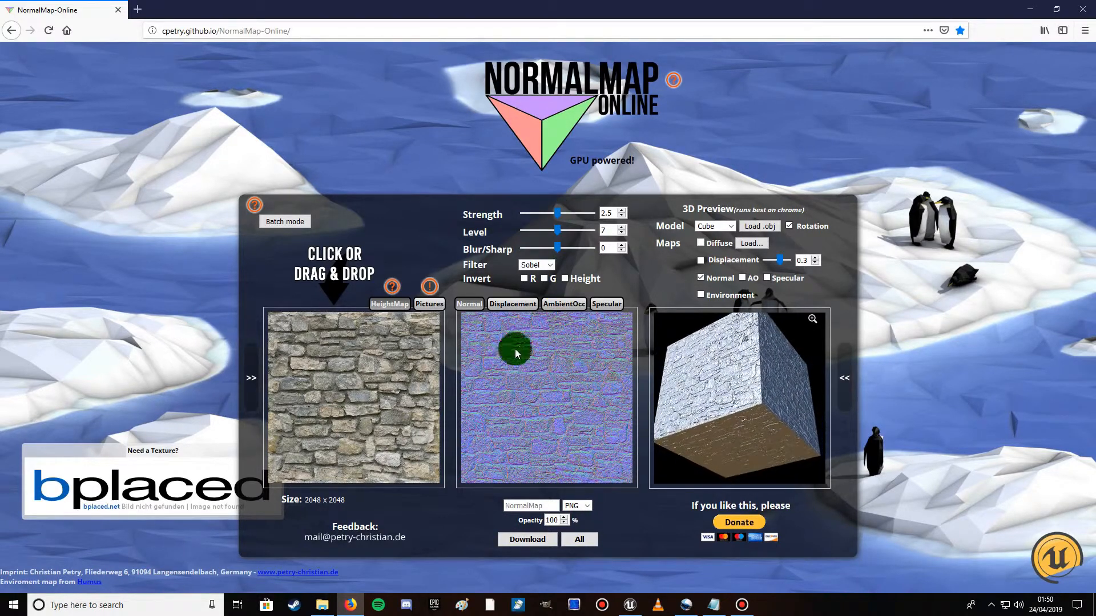
Set the normal map's strength to 5, level to 10 and blur/sharp to 5
left_click(557, 213)
mouse_move(559, 214)
left_mouse_down()
mouse_move(611, 215)
mouse_move(618, 229)
left_mouse_up()
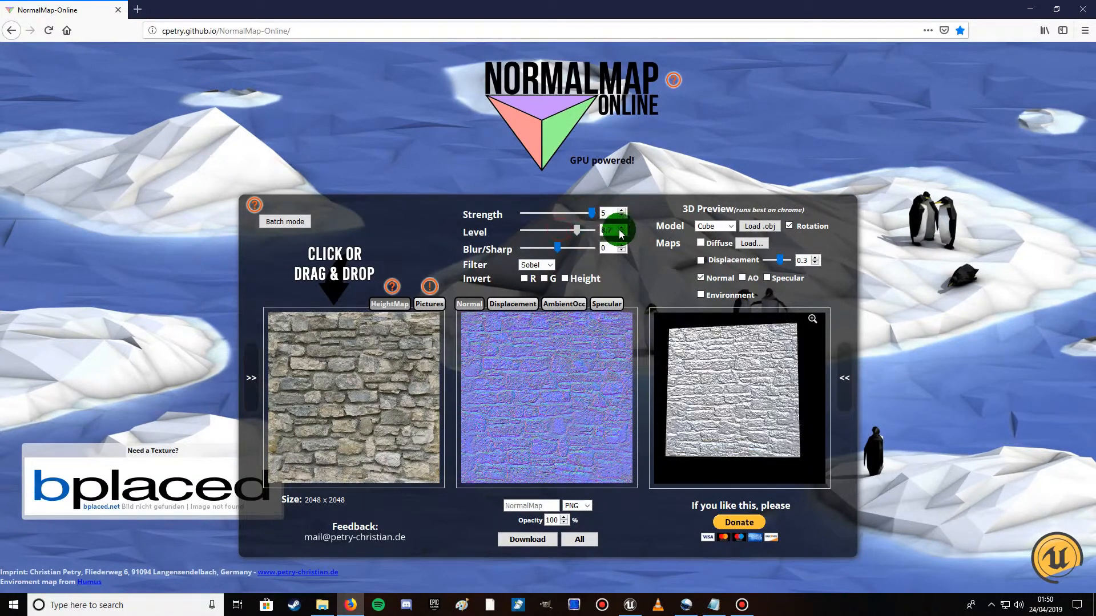
left_click(558, 249)
left_click_drag(559, 250, 562, 248)
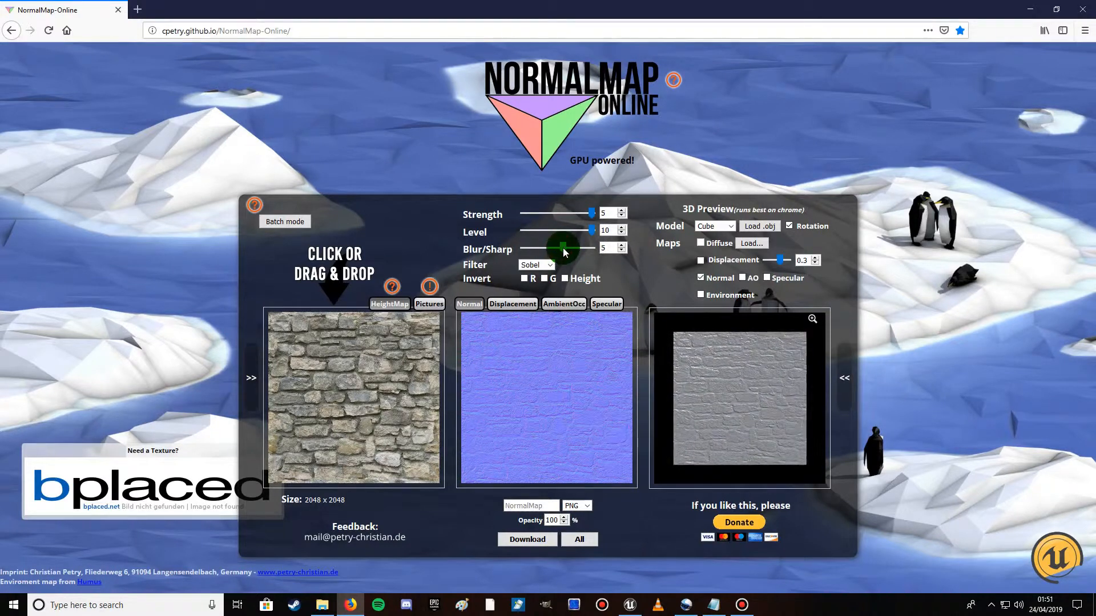
Download the normal map as a PNG and check it in the browser's downloads list
mouse_move(775, 400)
left_mouse_down()
mouse_move(738, 447)
mouse_move(775, 379)
left_mouse_up()
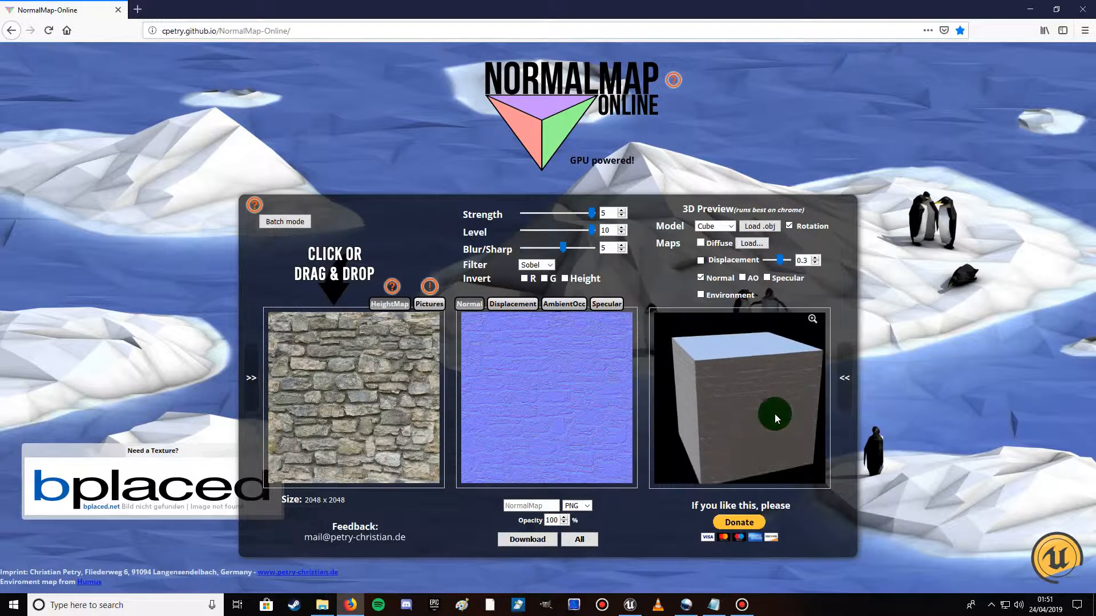
left_click_drag(709, 391, 470, 308)
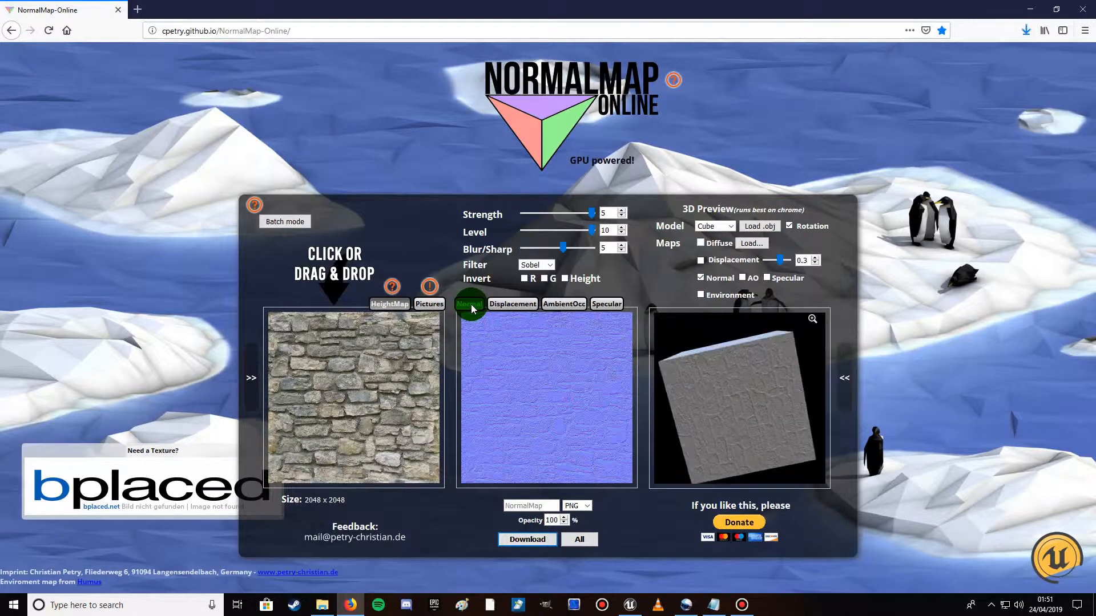
left_click(1025, 30)
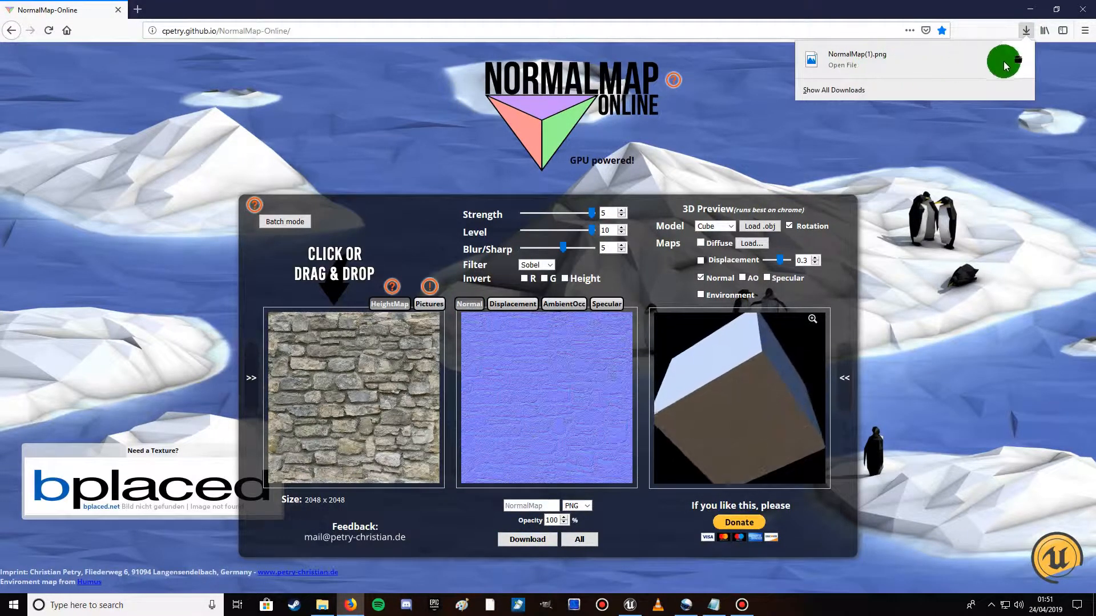
left_click(977, 12)
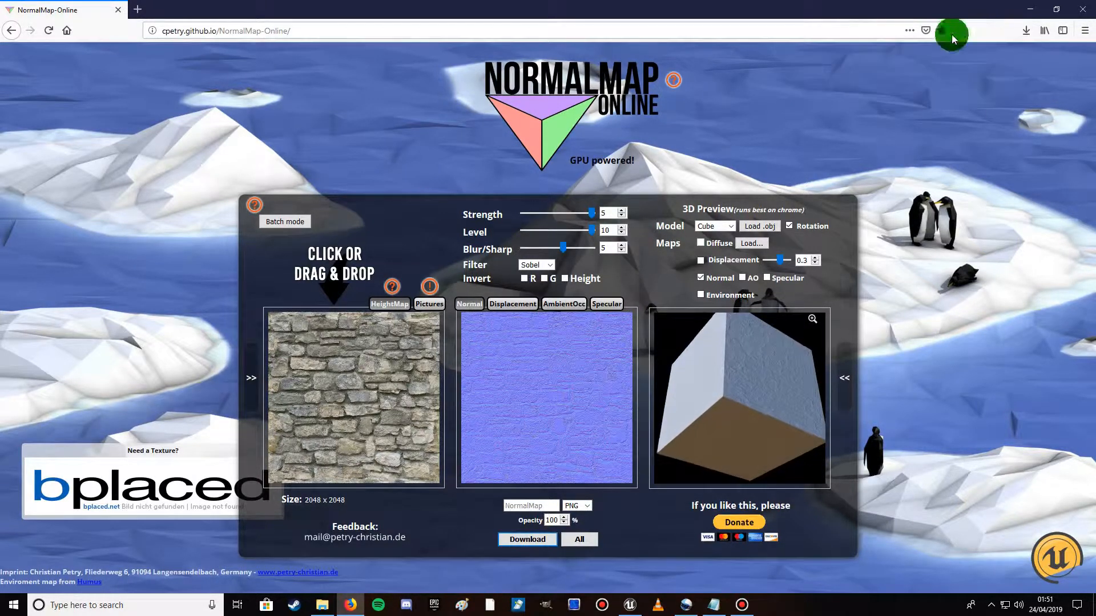
Switch to the displacement map settings and show displacement together with the normal map in the 3D preview
left_click(499, 304)
left_click(701, 278)
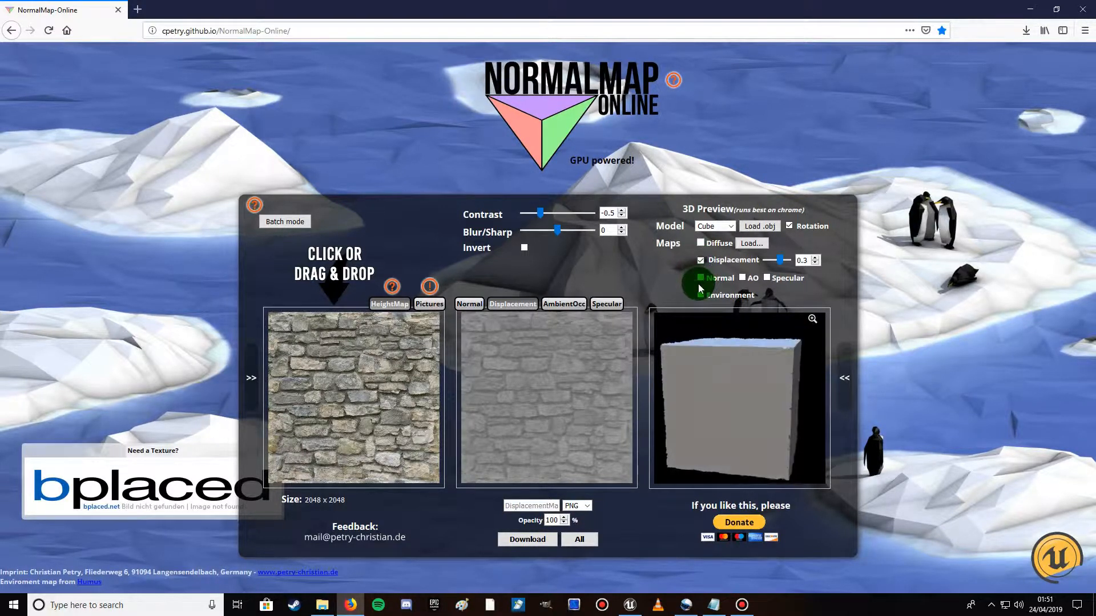
left_click(702, 279)
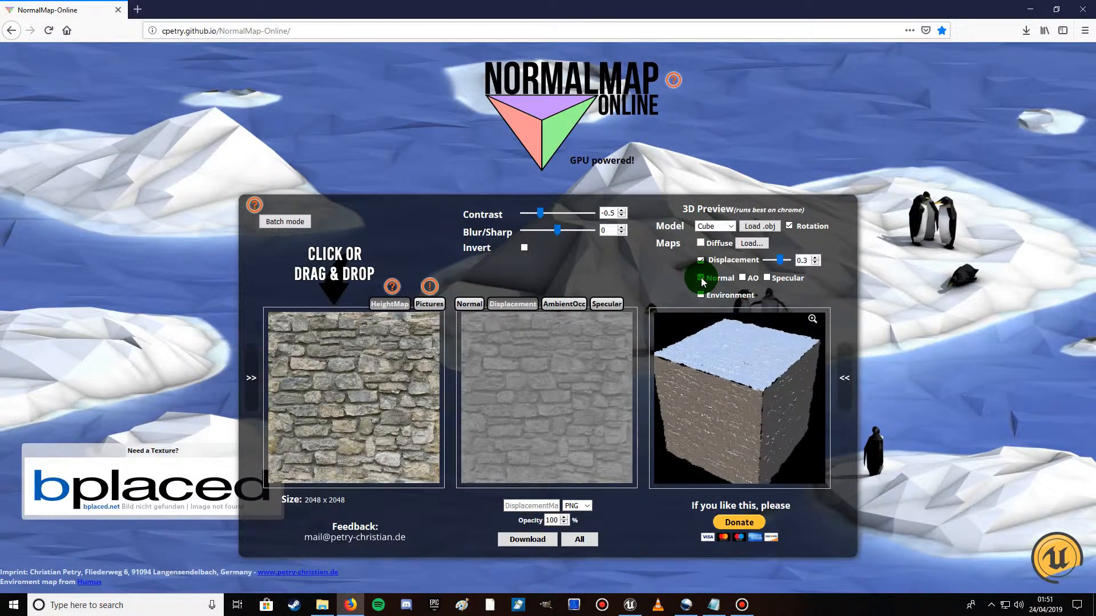
left_click(561, 263)
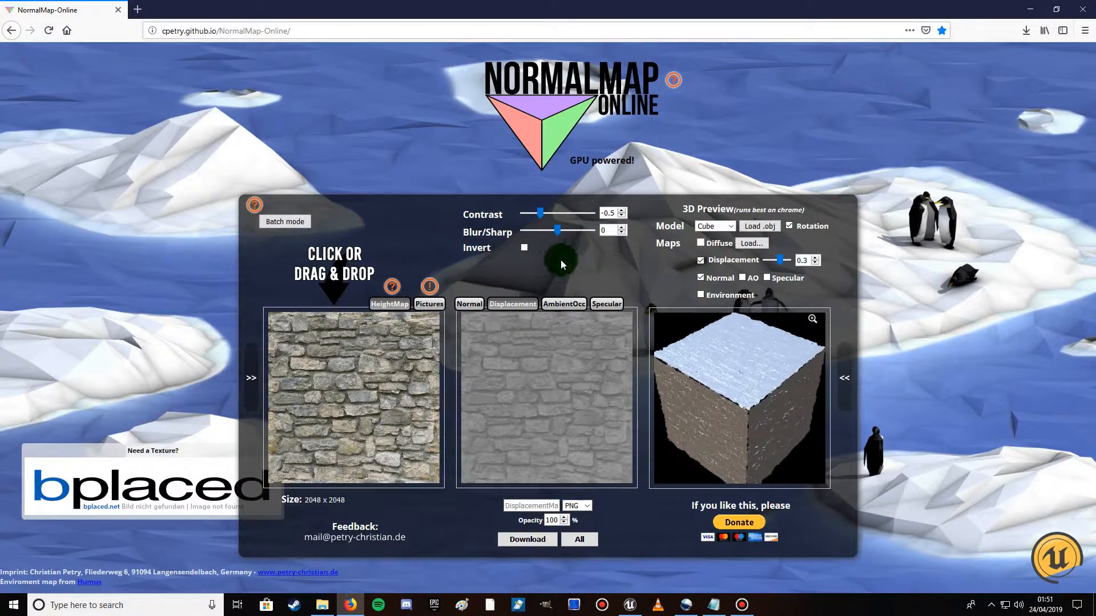
Set the displacement map's contrast to 0.25 and its blur/sharp to 10
left_click(540, 214)
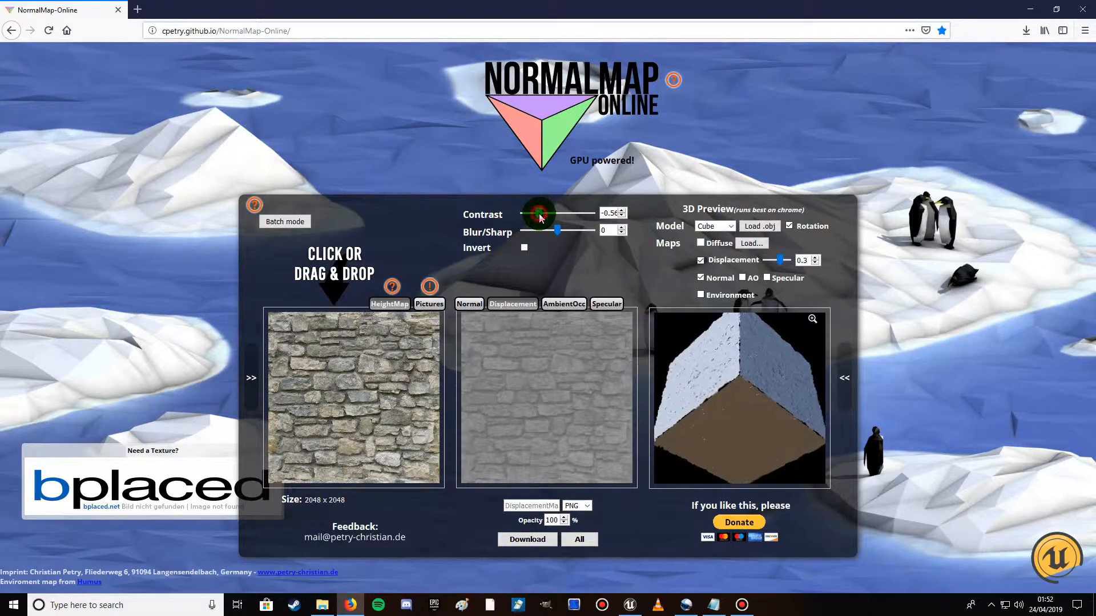
left_click_drag(549, 217, 557, 216)
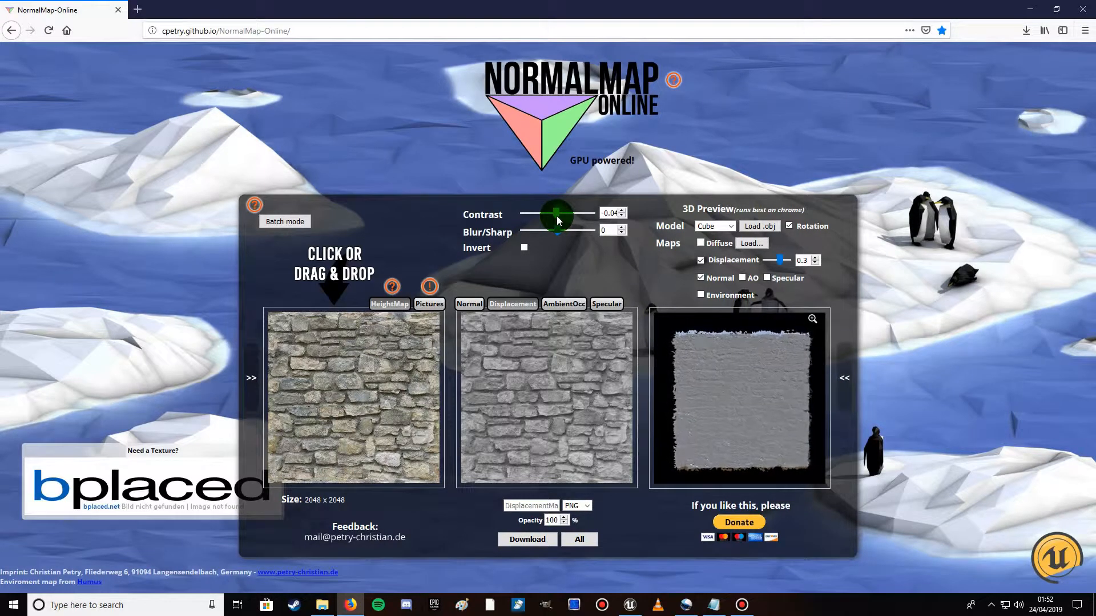
left_click_drag(559, 220, 564, 221)
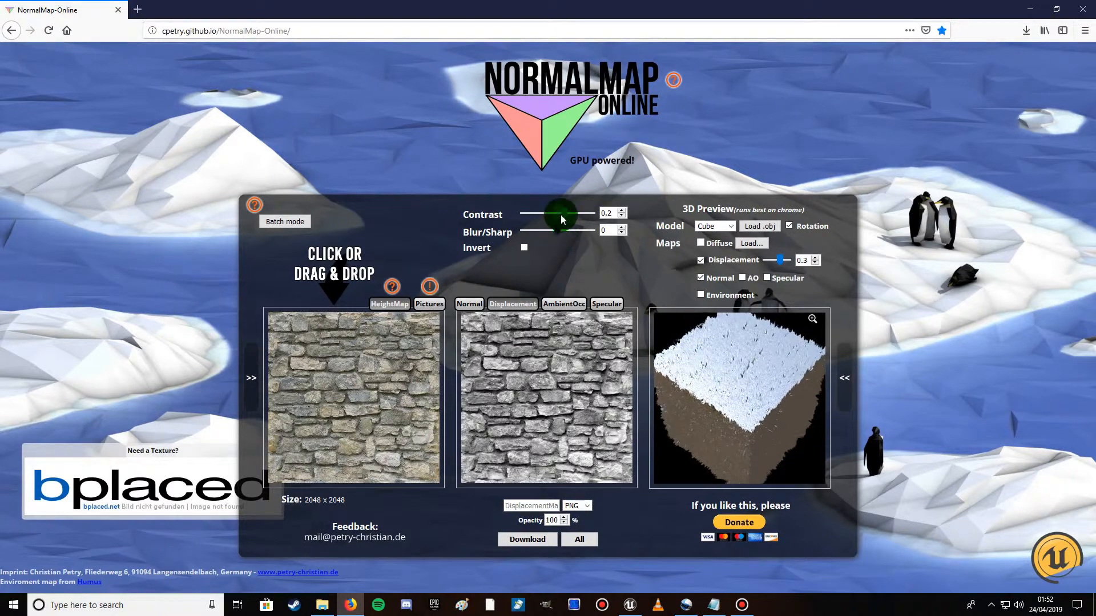
left_click_drag(569, 213, 598, 230)
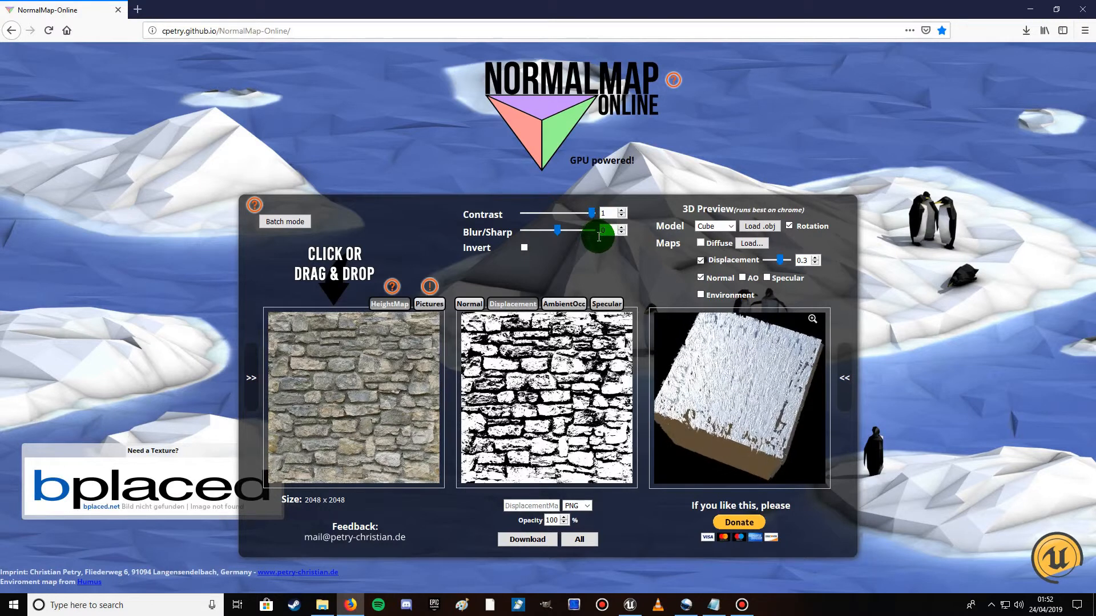
left_click_drag(576, 215, 565, 214)
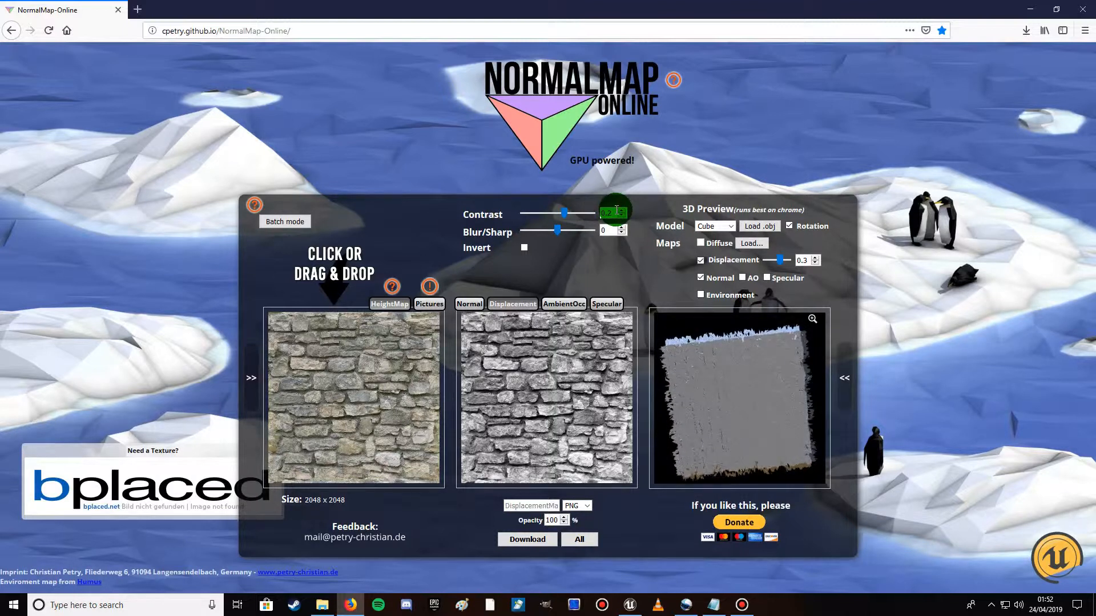
type("5")
left_click(601, 231)
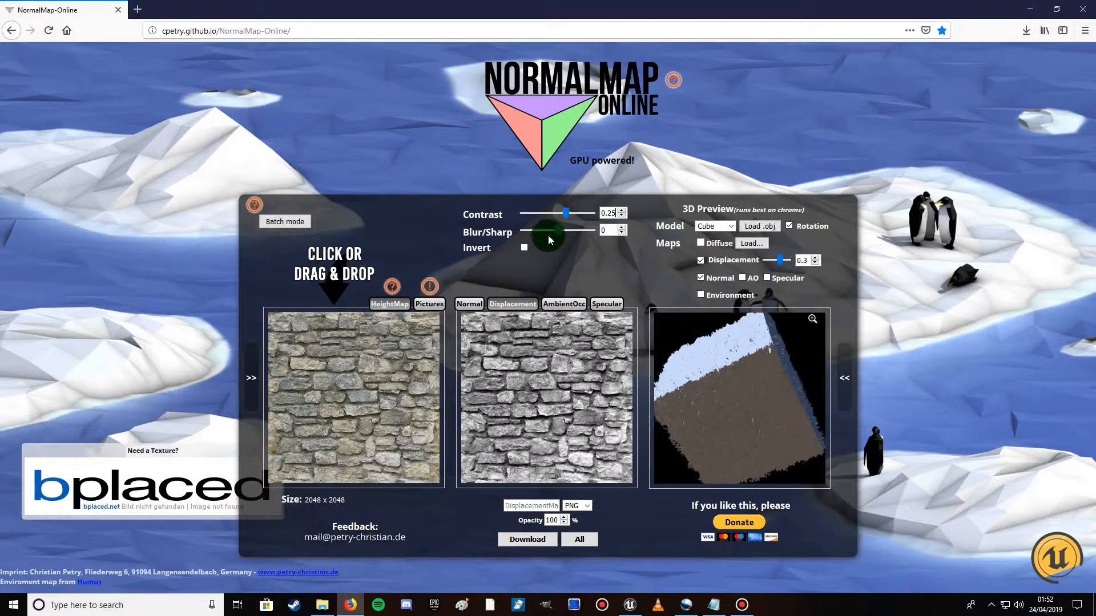
left_click_drag(555, 230, 566, 230)
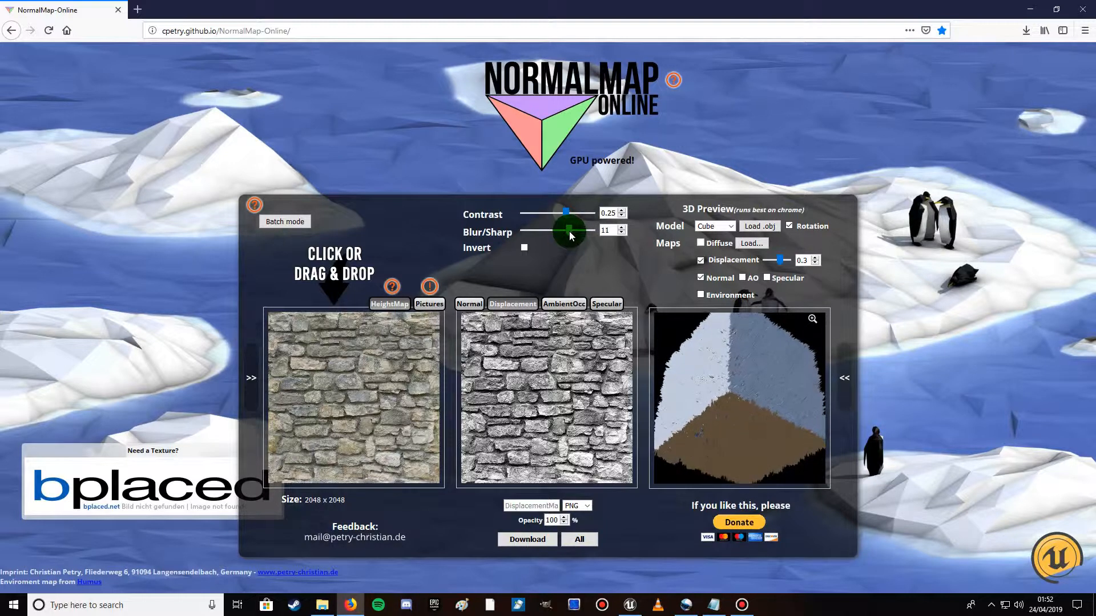
left_click_drag(569, 233, 570, 233)
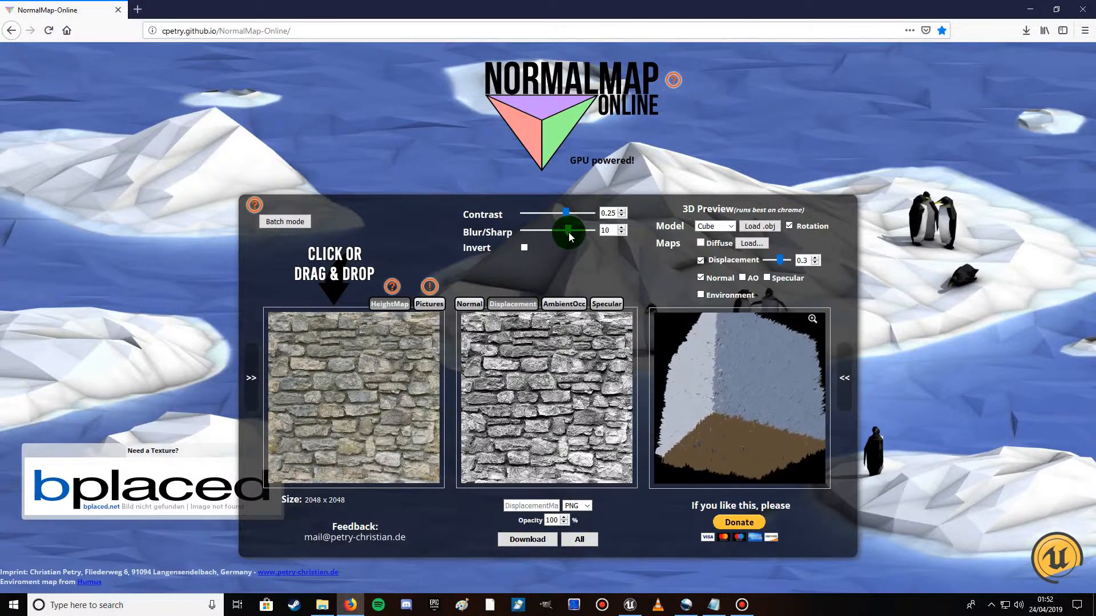
Download the displacement map as a PNG and check it in the browser's downloads list
left_click(506, 304)
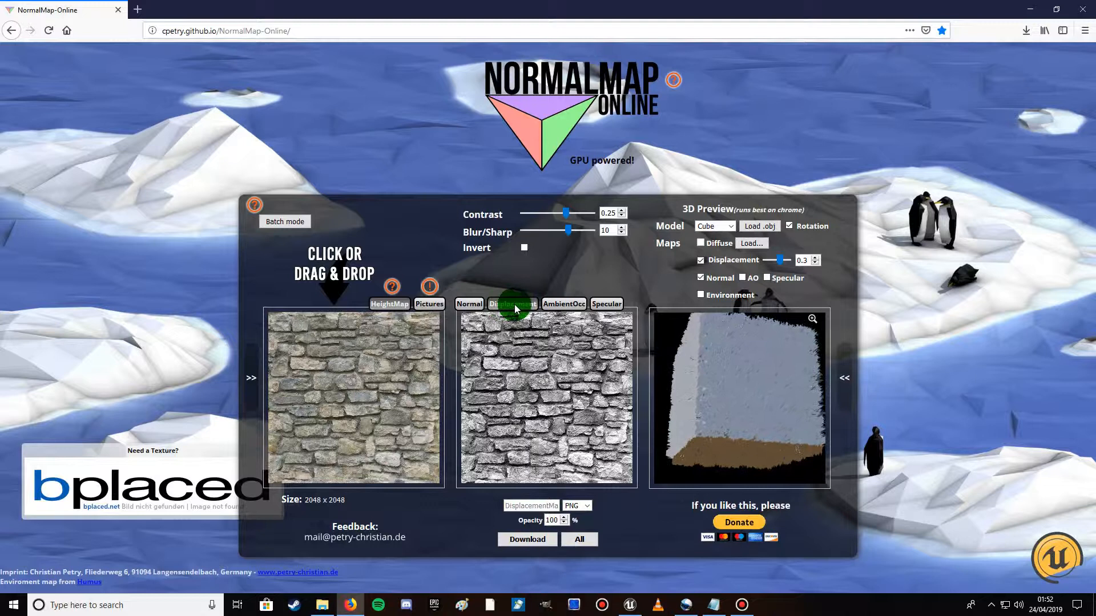
left_click(535, 541)
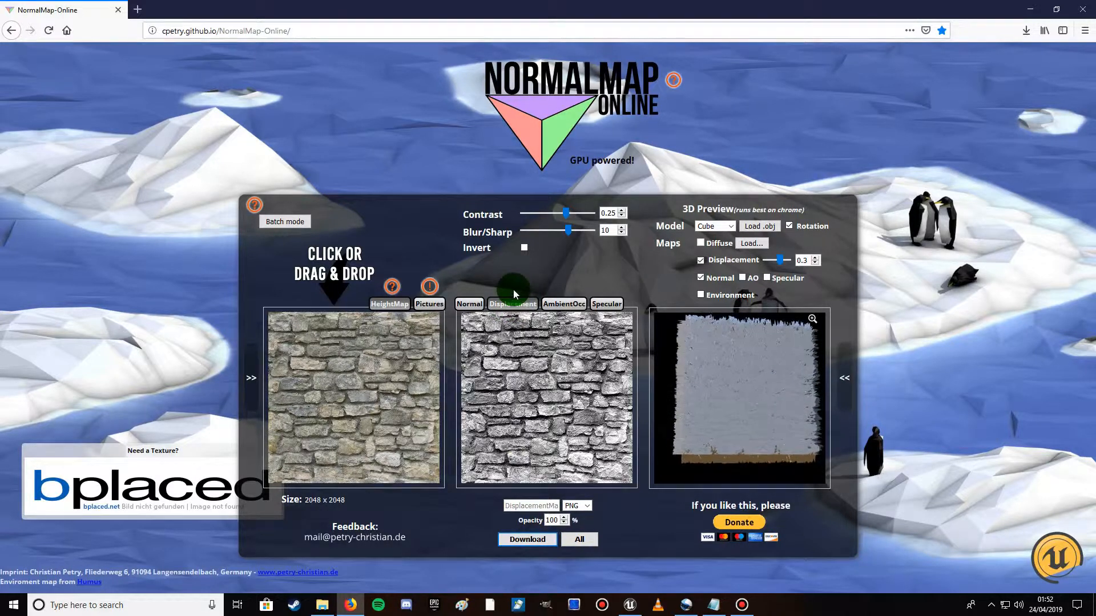
left_click(1031, 34)
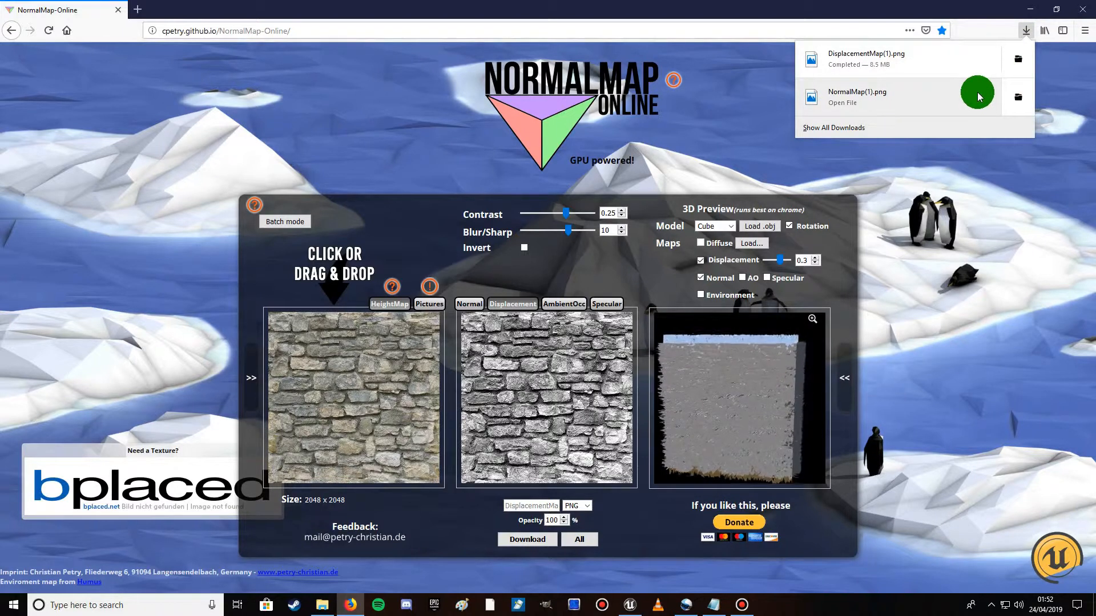
left_click(997, 28)
left_click(610, 314)
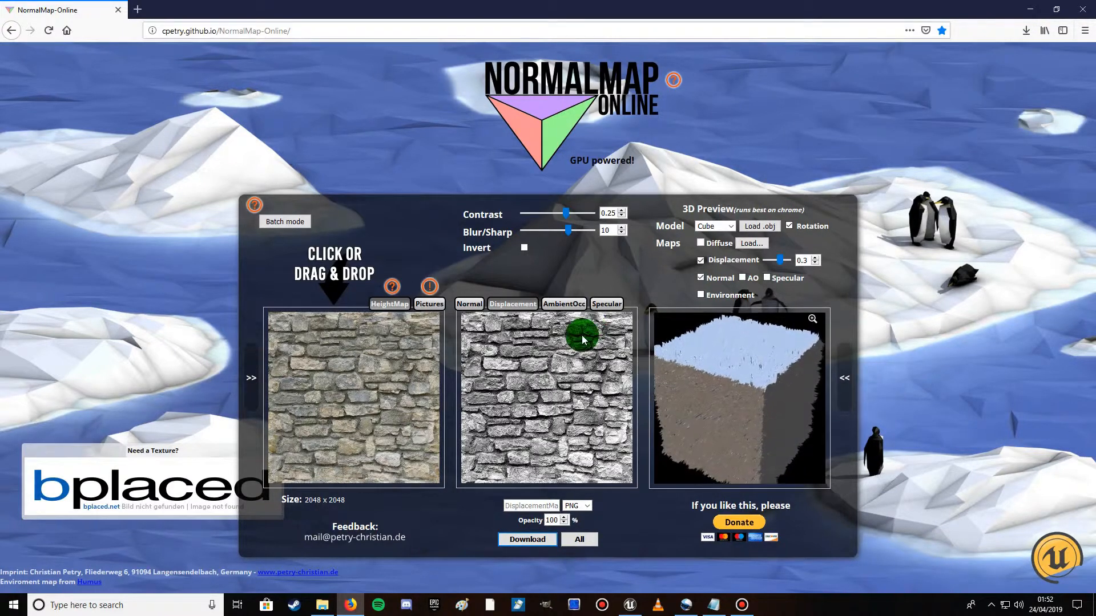
Show only the ambient occlusion map in the 3D preview and raise its strength to the maximum
left_click(567, 304)
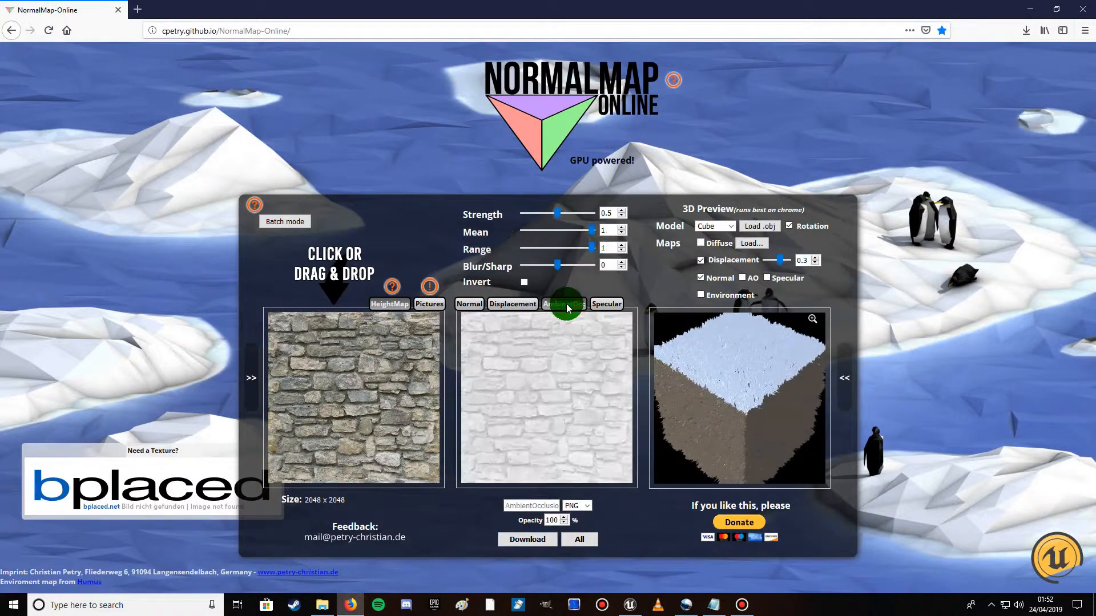
left_click(700, 278)
left_click(700, 260)
left_click(742, 277)
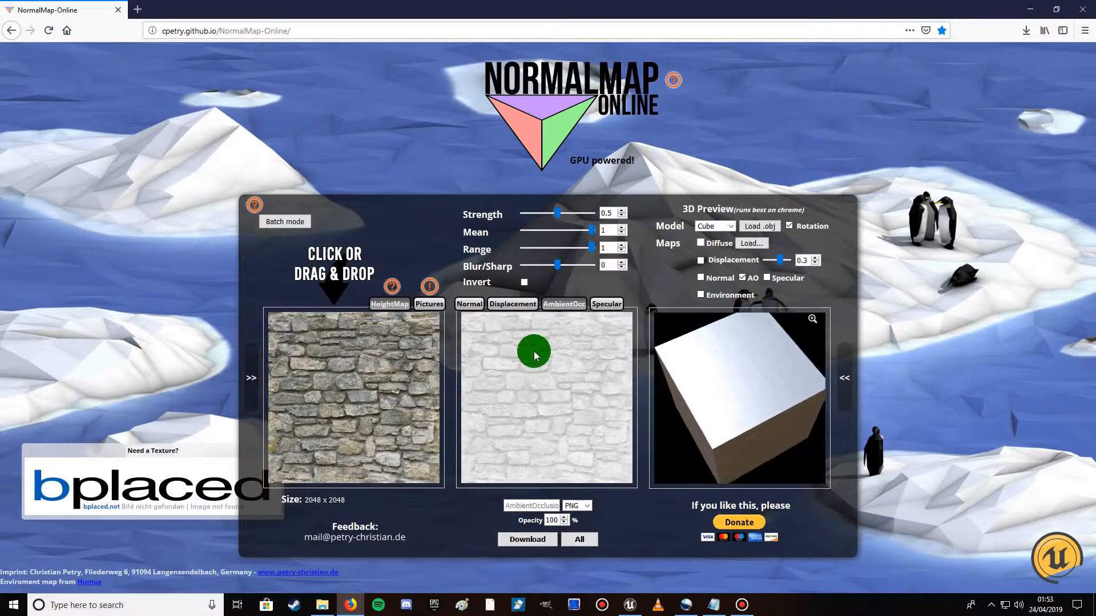
left_click_drag(556, 213, 615, 216)
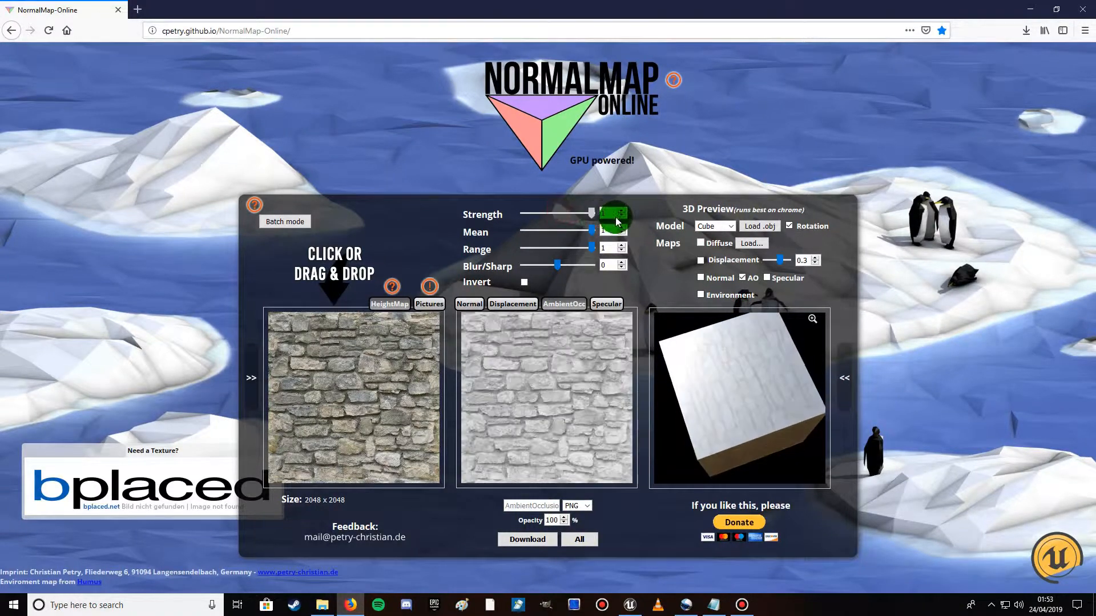
Set the ambient occlusion map's blur/sharp to 10, download it as a PNG and check it in the browser's downloads list
left_click(557, 264)
left_click_drag(570, 264, 568, 264)
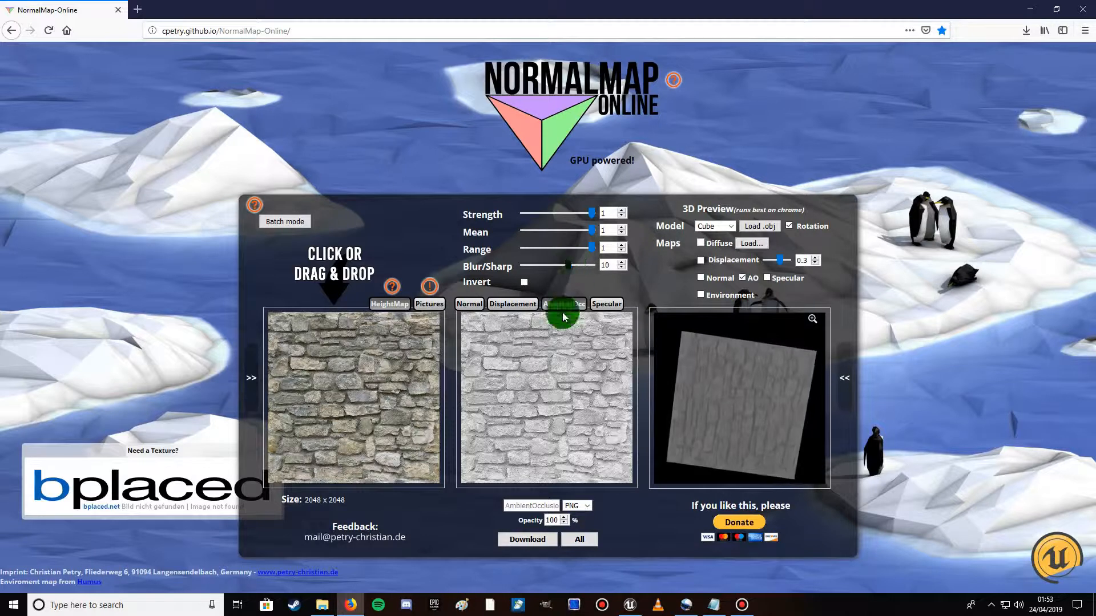
left_click(522, 539)
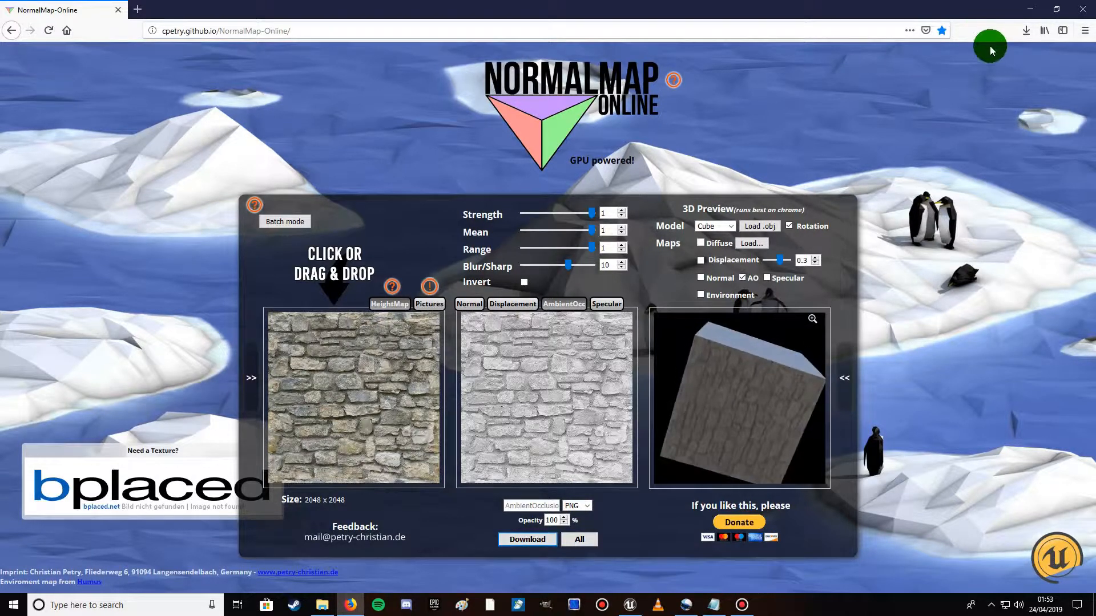
left_click(1025, 31)
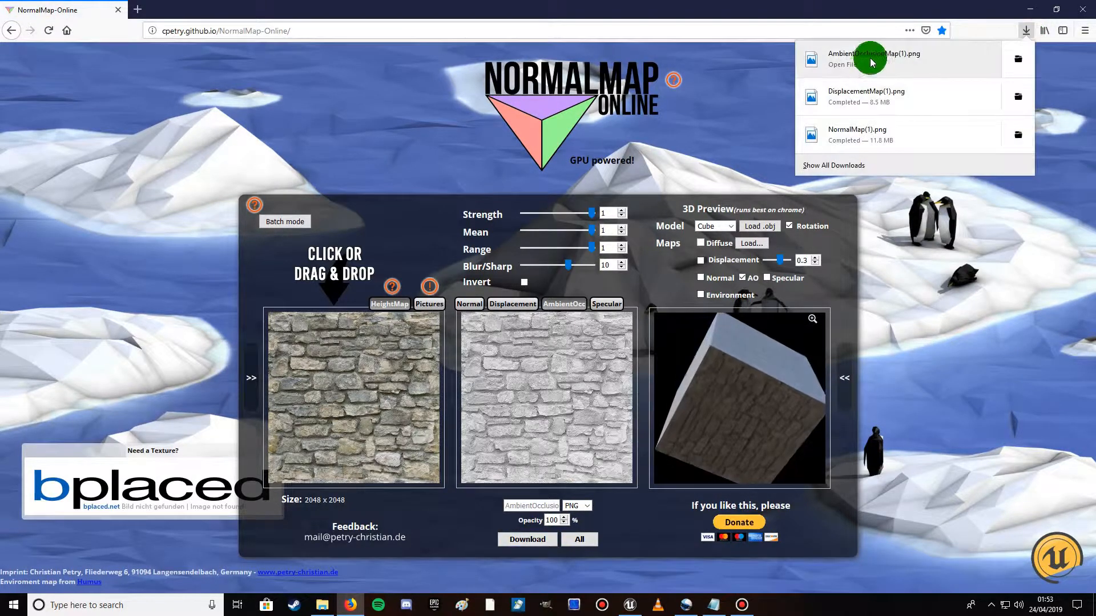
left_click(708, 126)
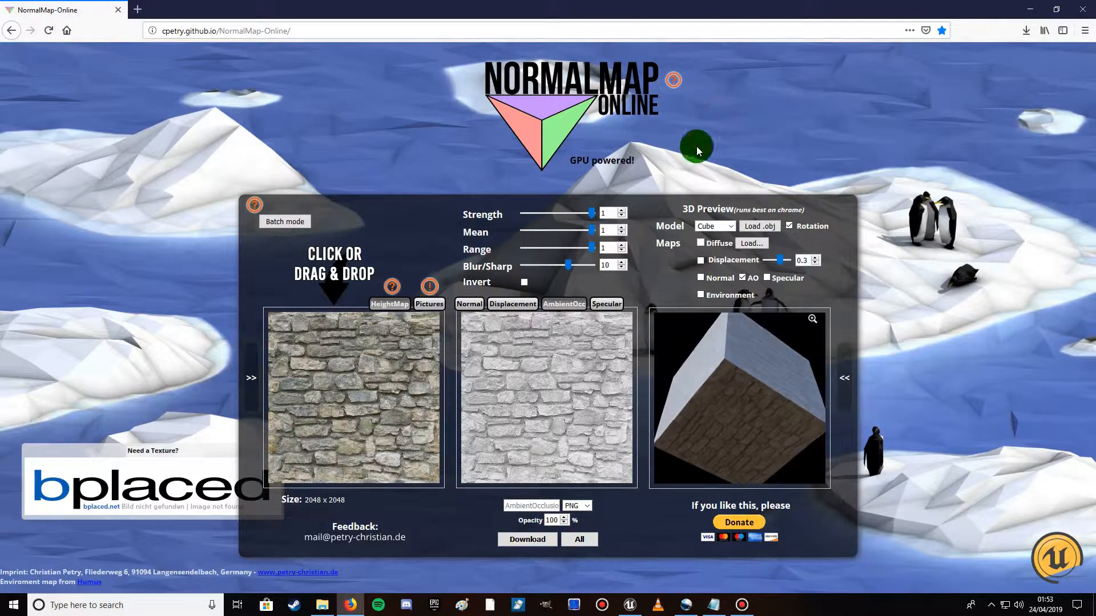
Switch to the specular map settings and show only the specular map in the 3D preview
left_click(601, 305)
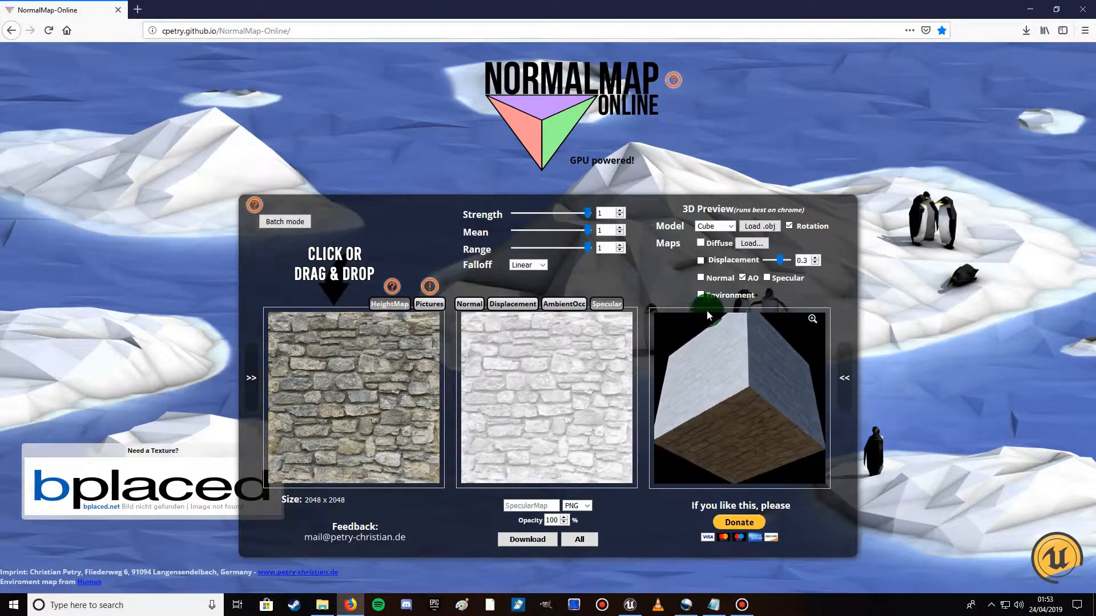
left_click(743, 280)
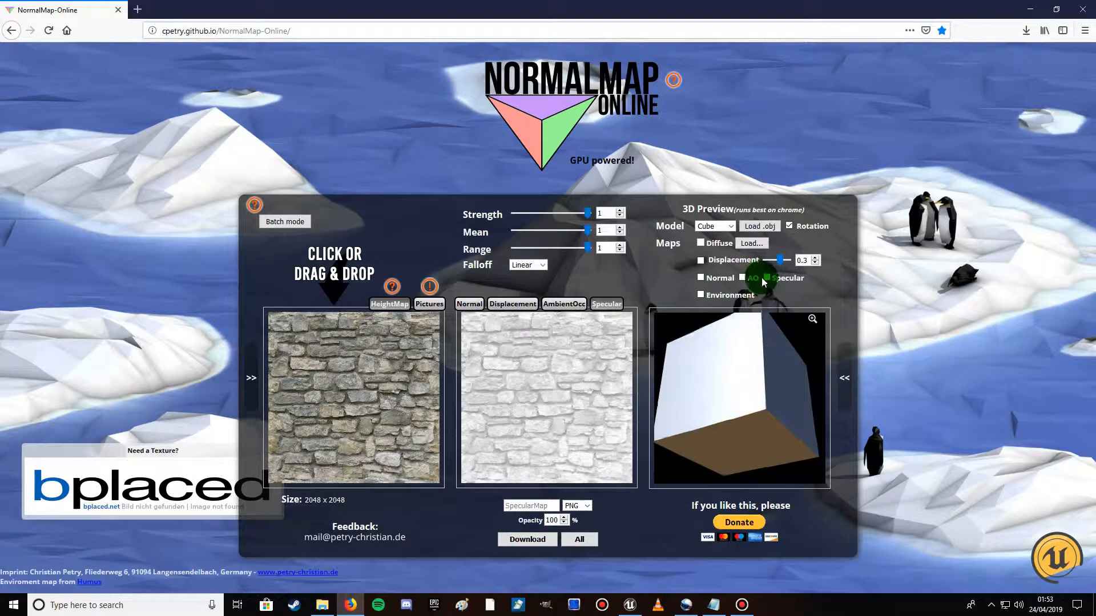
left_click(766, 278)
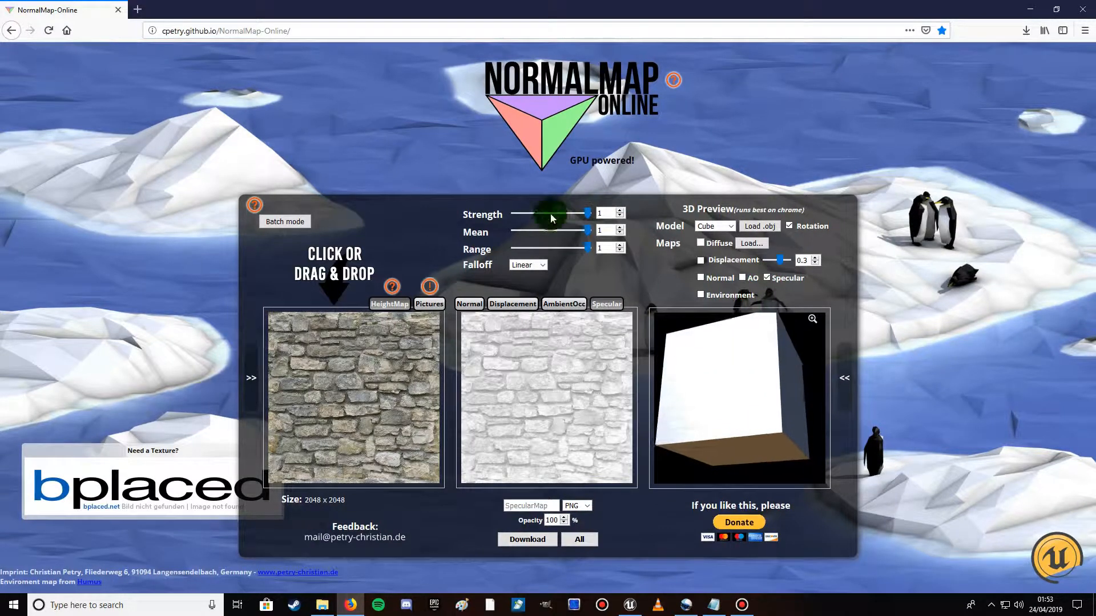
Try the Square falloff for the specular map and set it back to Linear
left_click(532, 267)
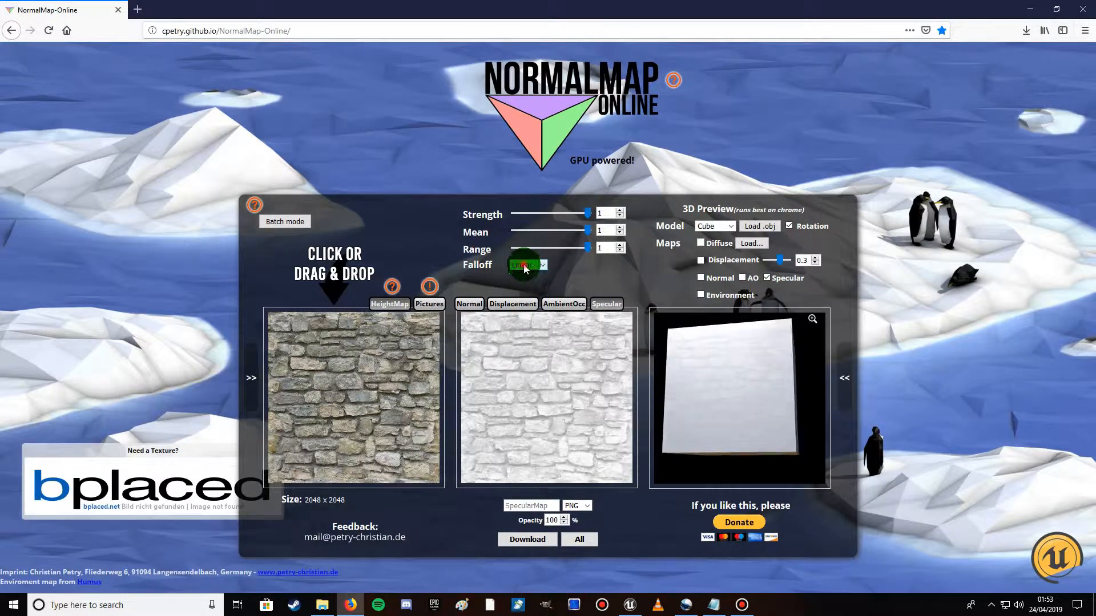
left_click(520, 303)
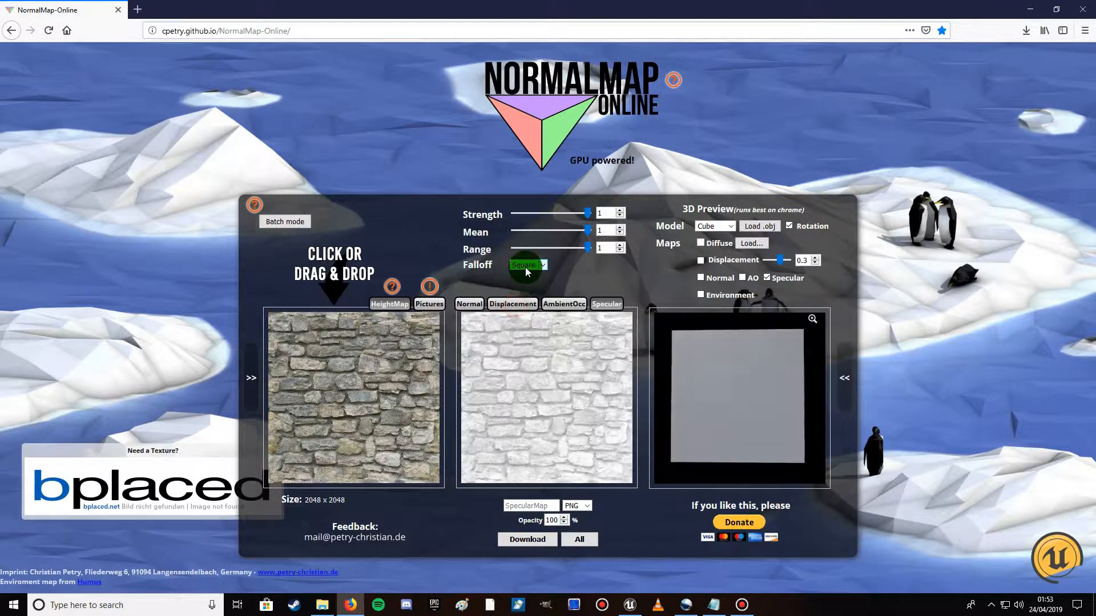
left_click(525, 267)
left_click(521, 290)
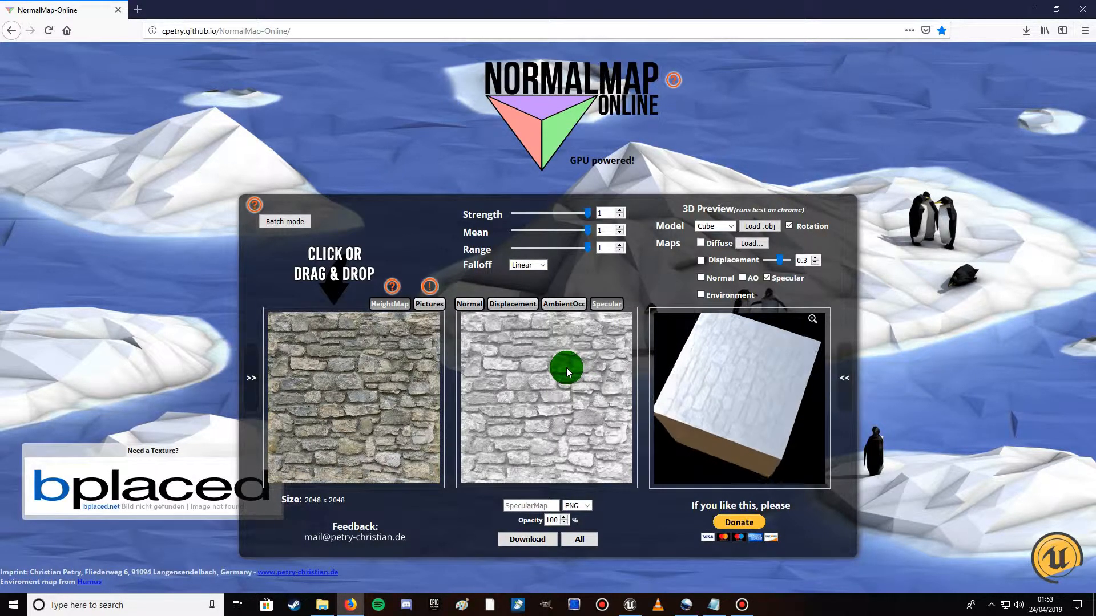
Add the displacement, normal and ambient occlusion maps to the specular map in the 3D preview and look over the cube
left_click(700, 260)
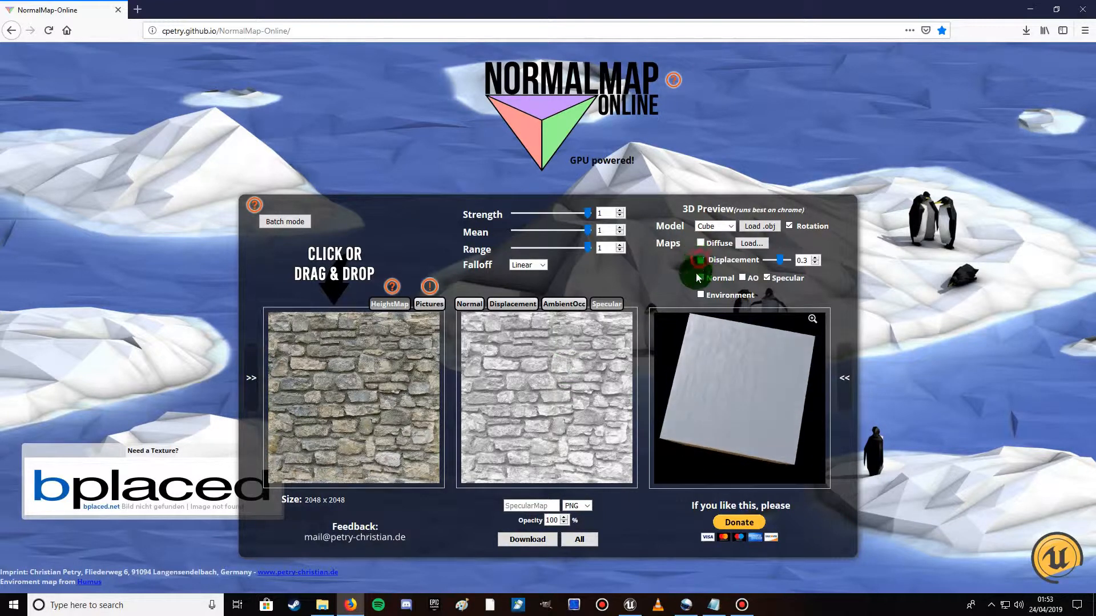
left_click(700, 278)
left_click(741, 278)
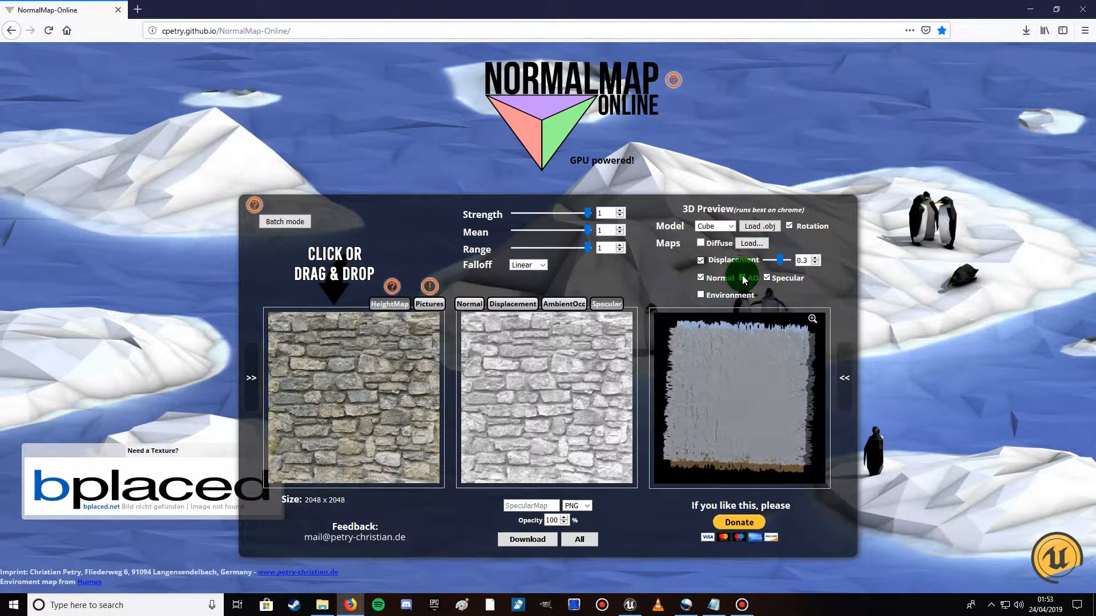
left_click_drag(687, 333, 788, 241)
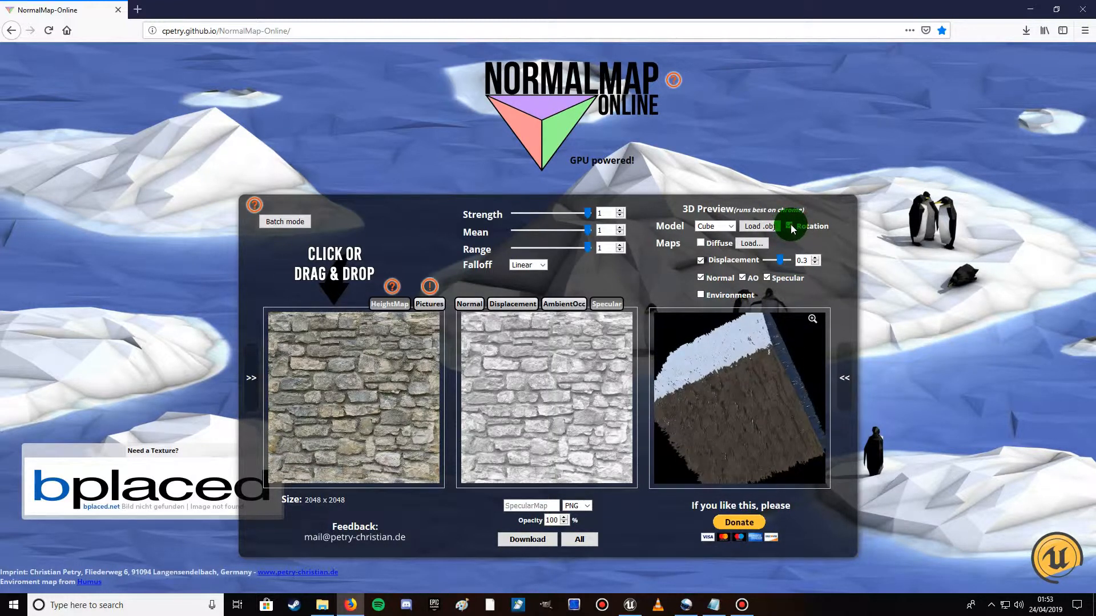
left_click(789, 227)
left_click(792, 226)
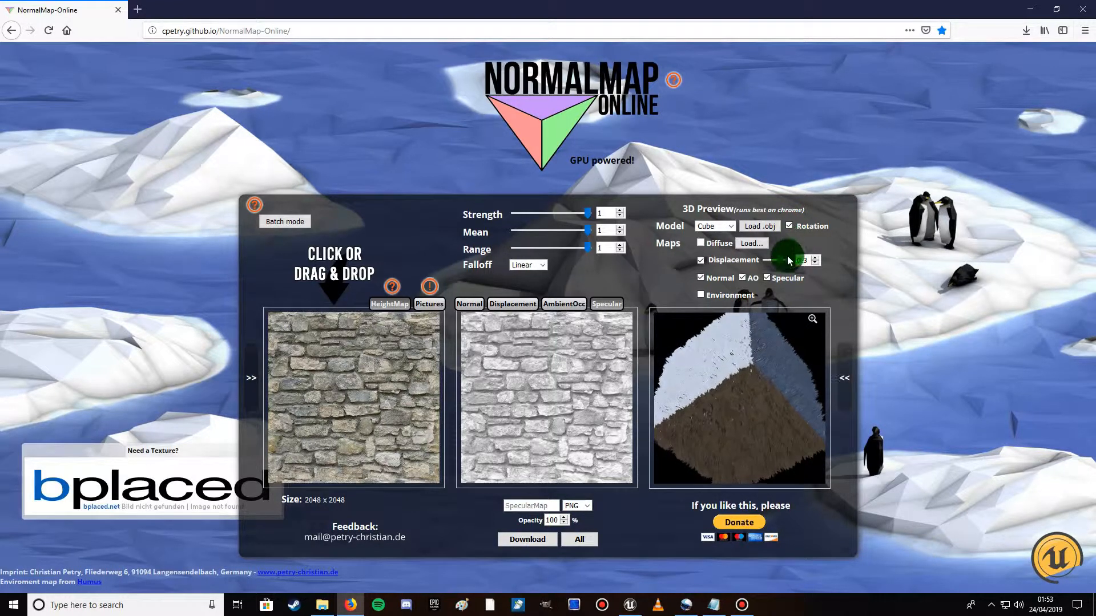
Change the 3D preview model to Teapot and turn on the environment map
left_click(766, 227)
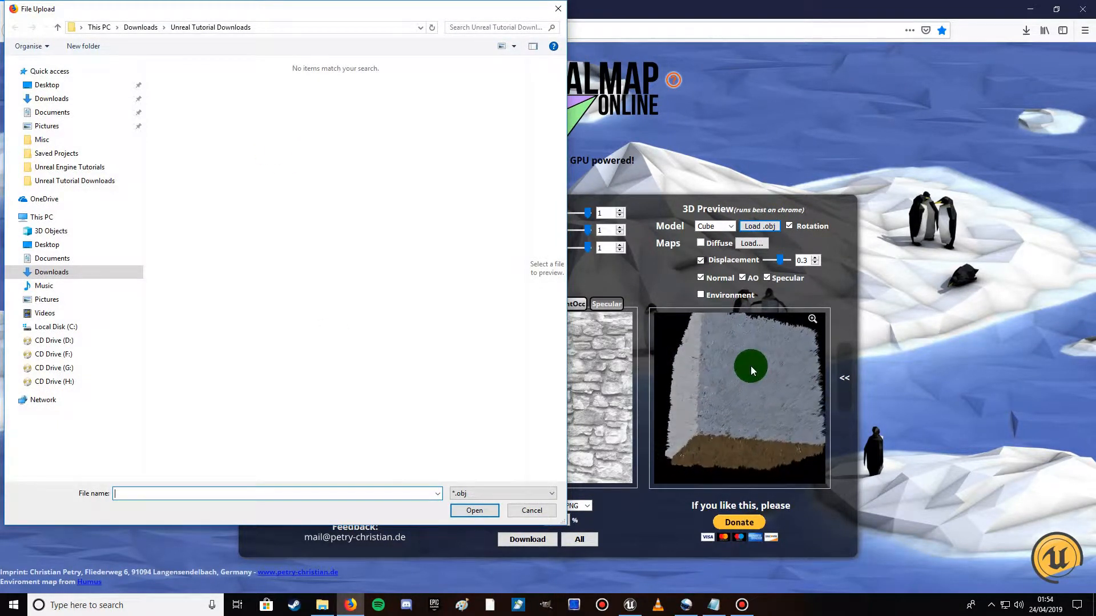
left_click(555, 10)
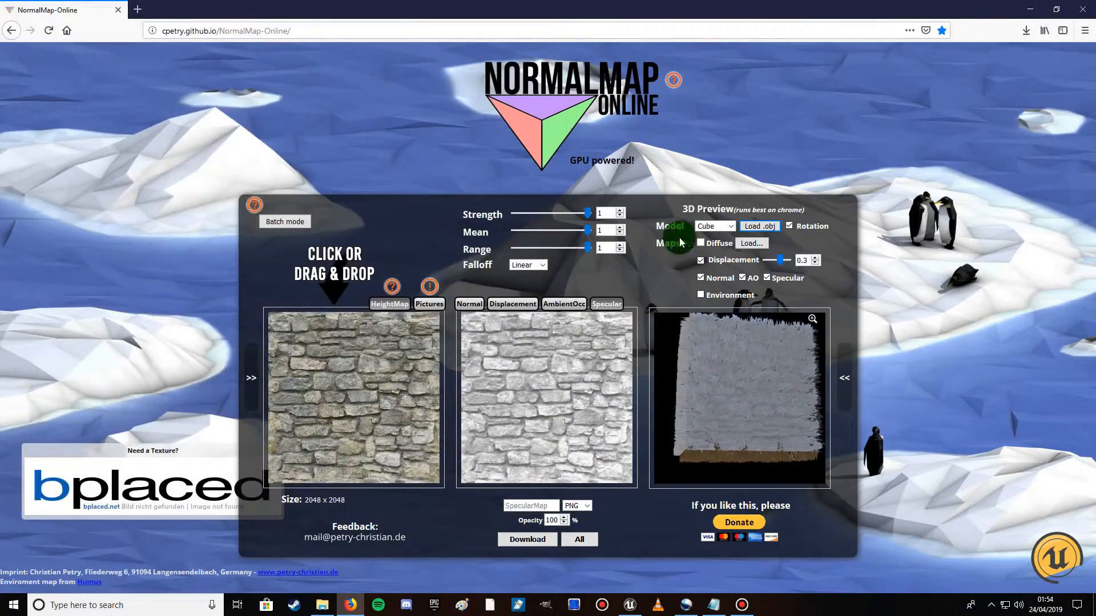
left_click(711, 225)
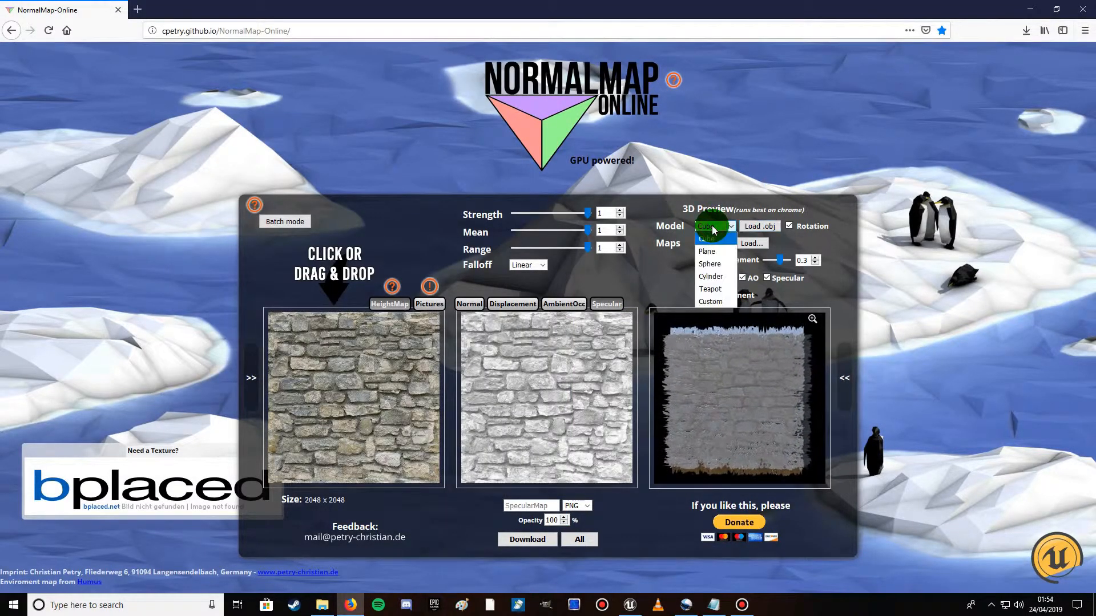
left_click(706, 290)
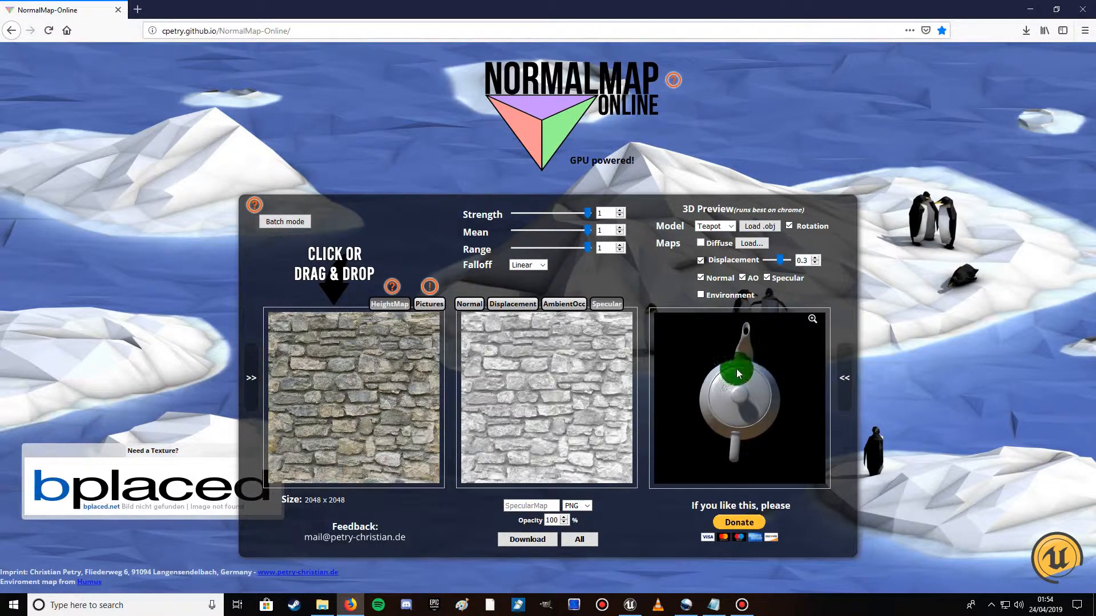
left_click(700, 295)
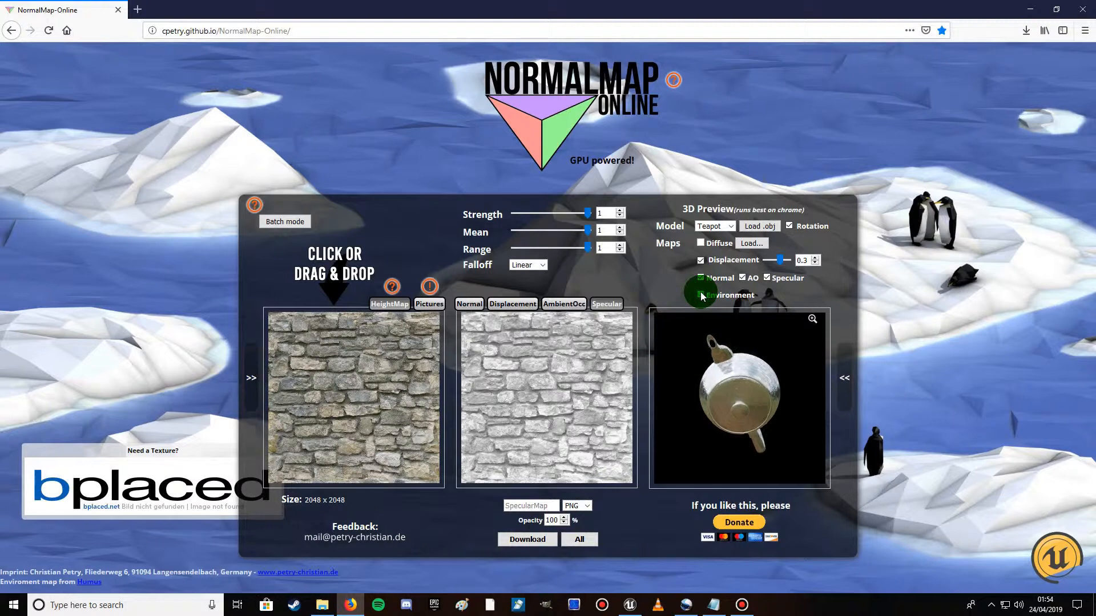